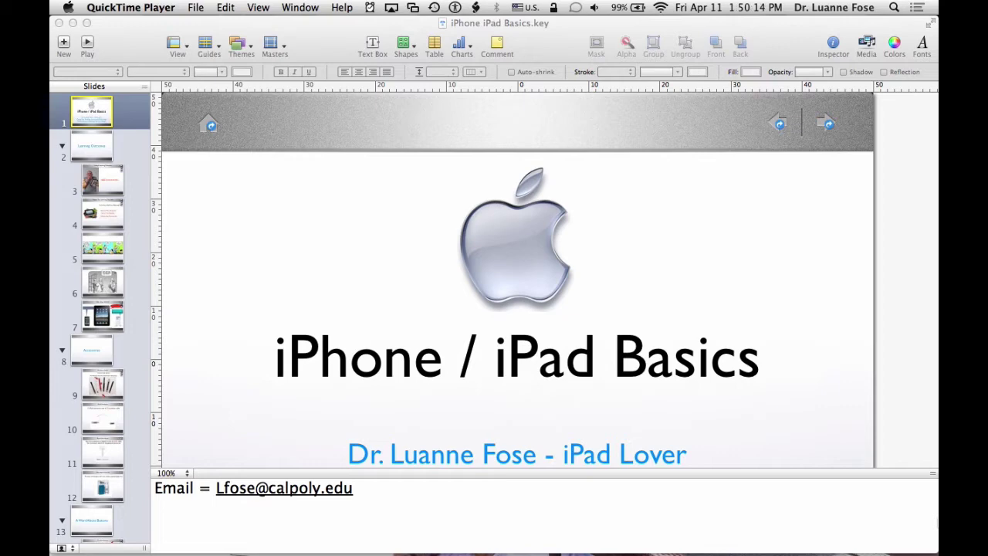
Step: Switch from Keynote to the Camtasia 2 recorder and keep the capture area at Full Screen
click(316, 31)
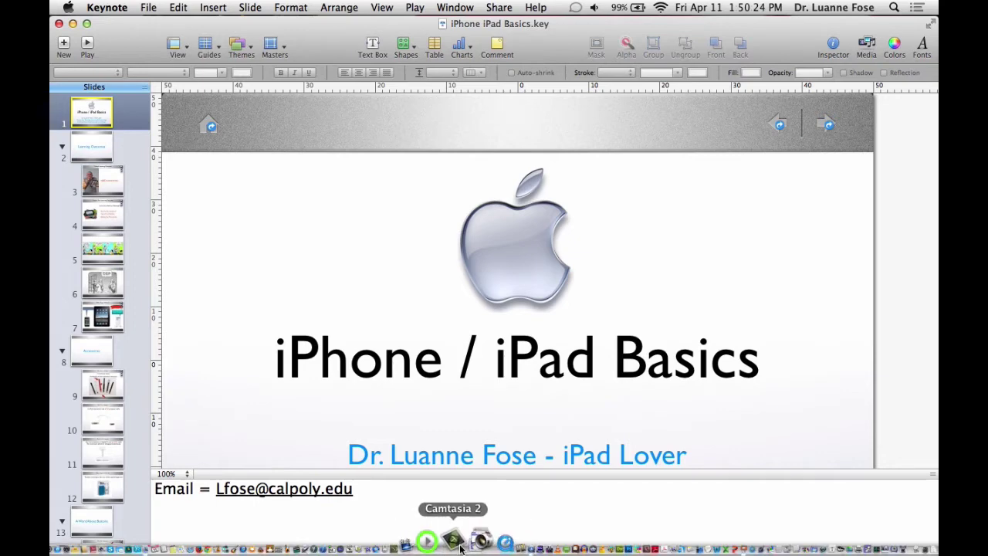
click(461, 544)
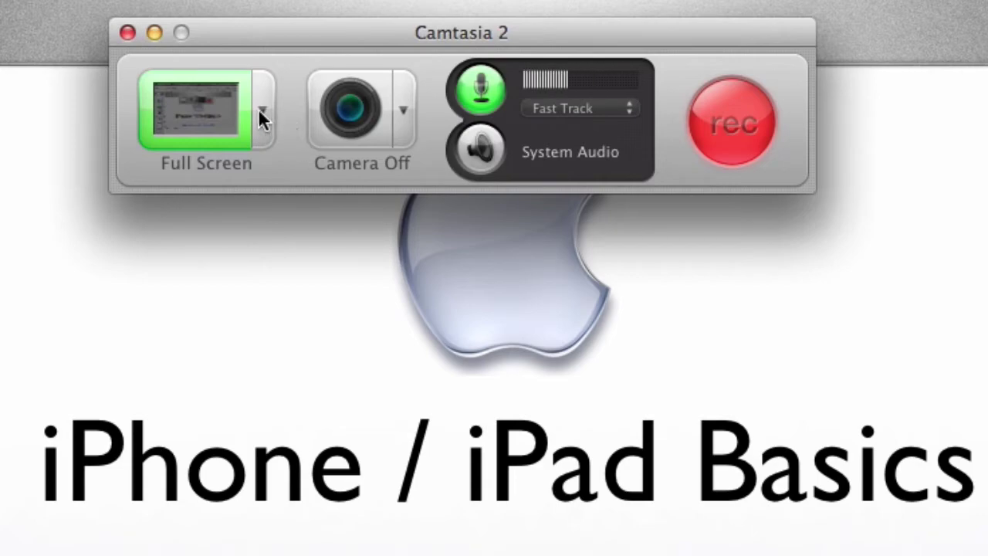
click(259, 111)
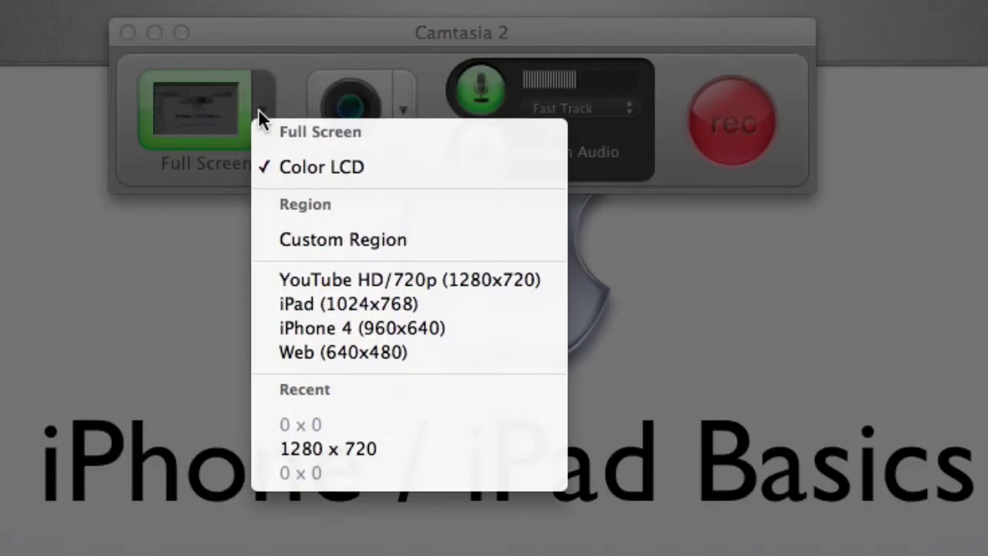
click(288, 60)
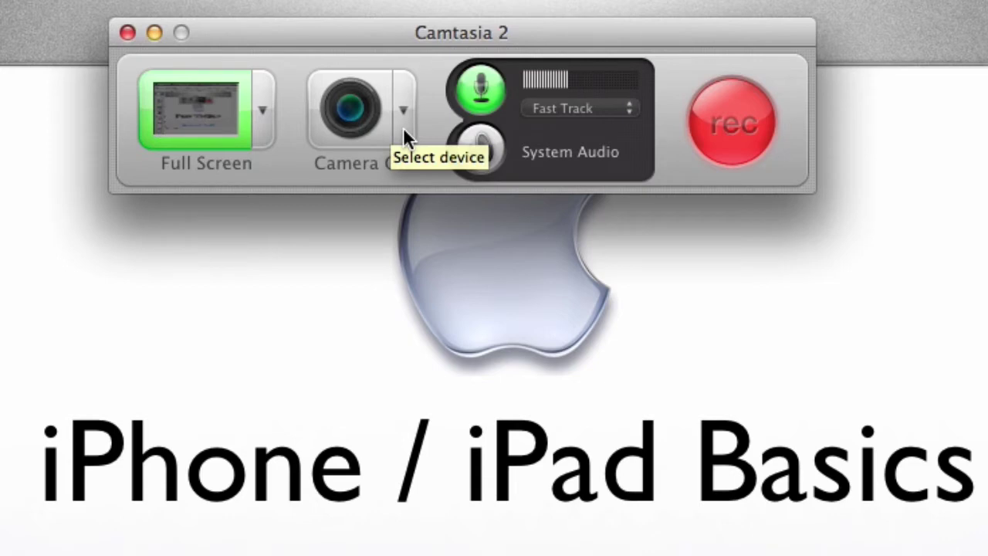
Step: Review the available cameras and leave the camera turned off
click(403, 128)
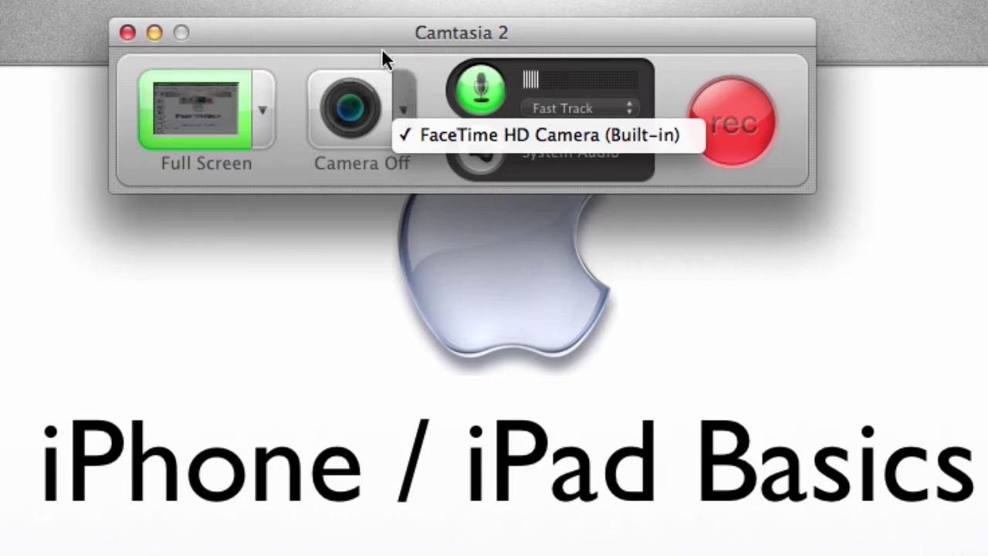
click(419, 61)
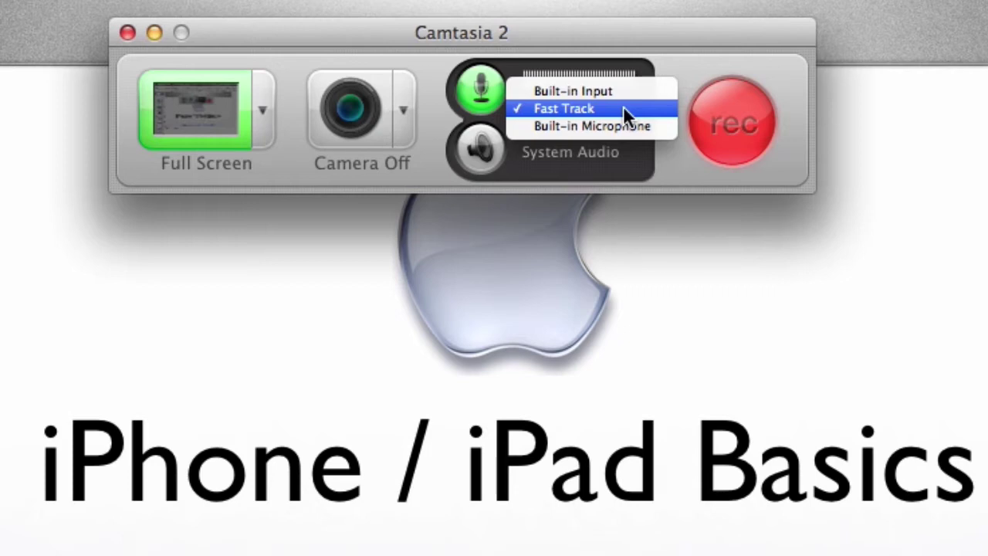
Step: Select Fast Track as the microphone input and leave system audio off
click(622, 106)
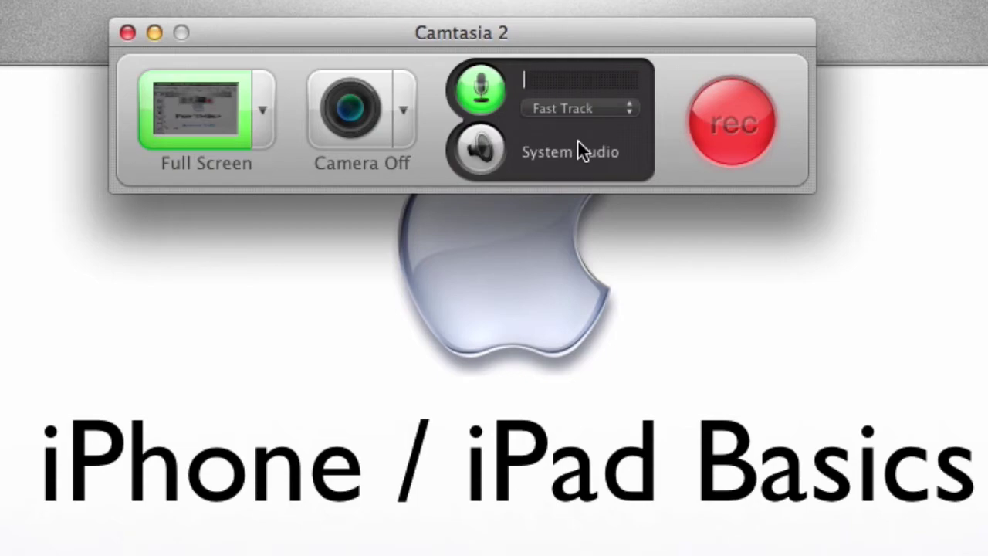
Step: Start the Camtasia recording over the iPhone / iPad Basics title slide
click(730, 112)
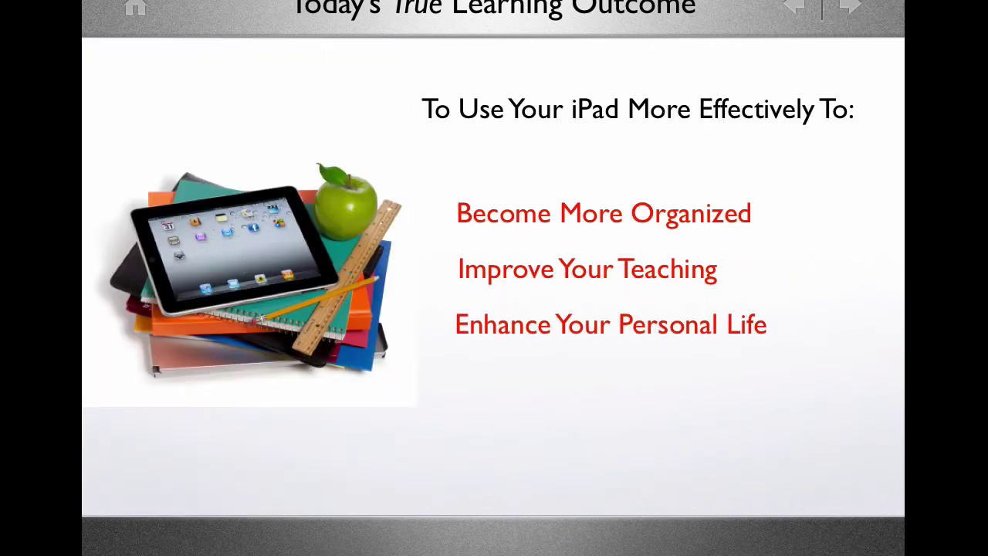
key(Right)
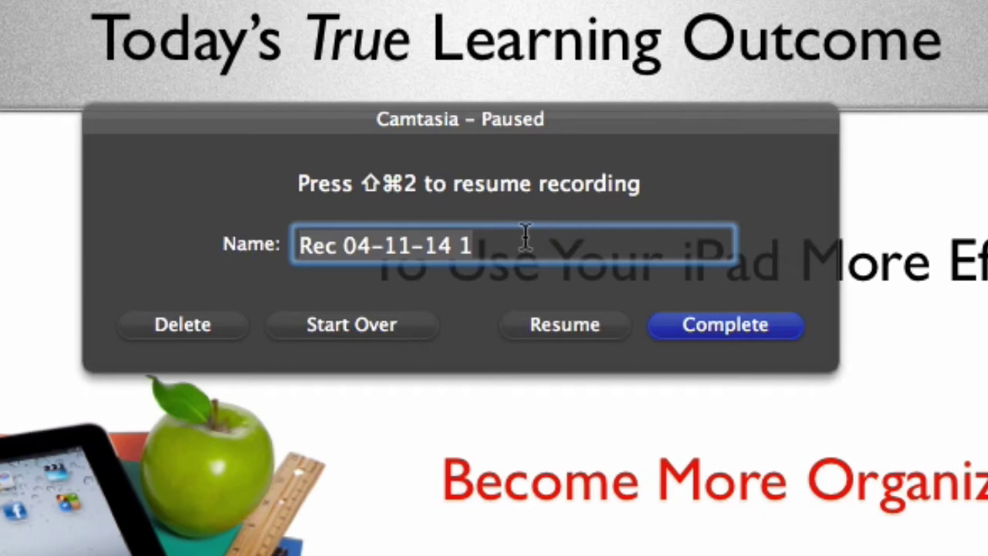
Step: Advance to the Today's True Learning Outcome slide and save the recording as 'iPad iPhone Basics'
text(iPad iPhone Basics)
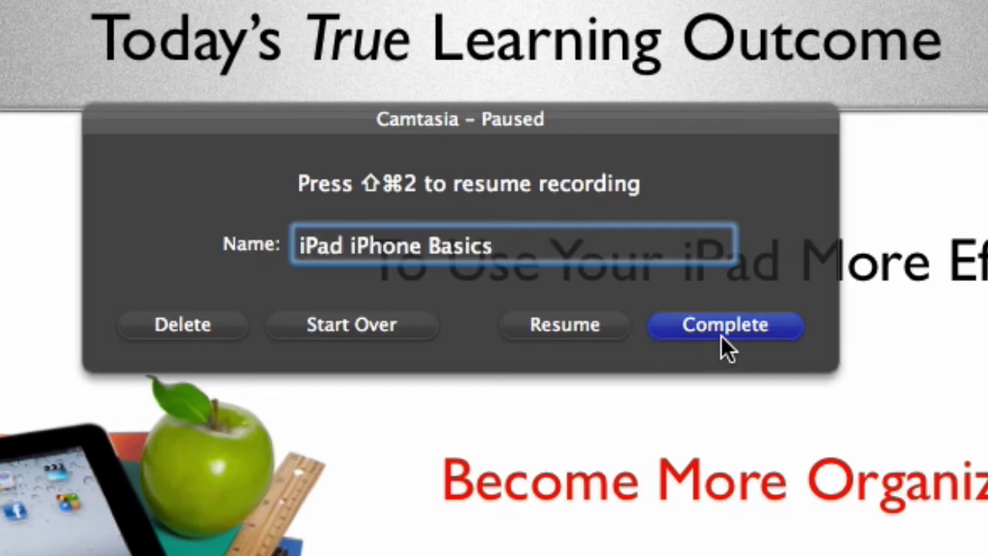
click(752, 325)
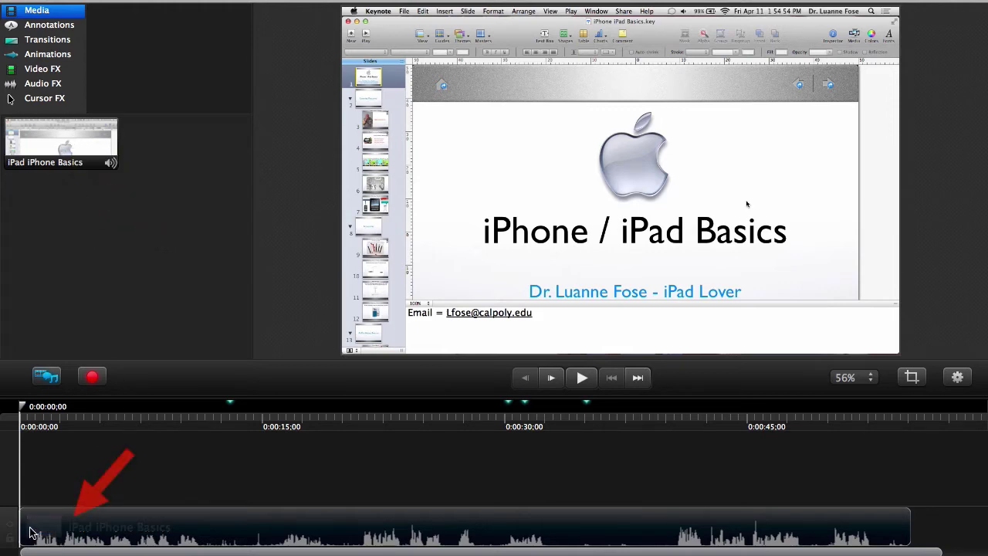
Step: Drag the iPad iPhone Basics recording from the Media bin onto the timeline track
drag(227, 512, 232, 513)
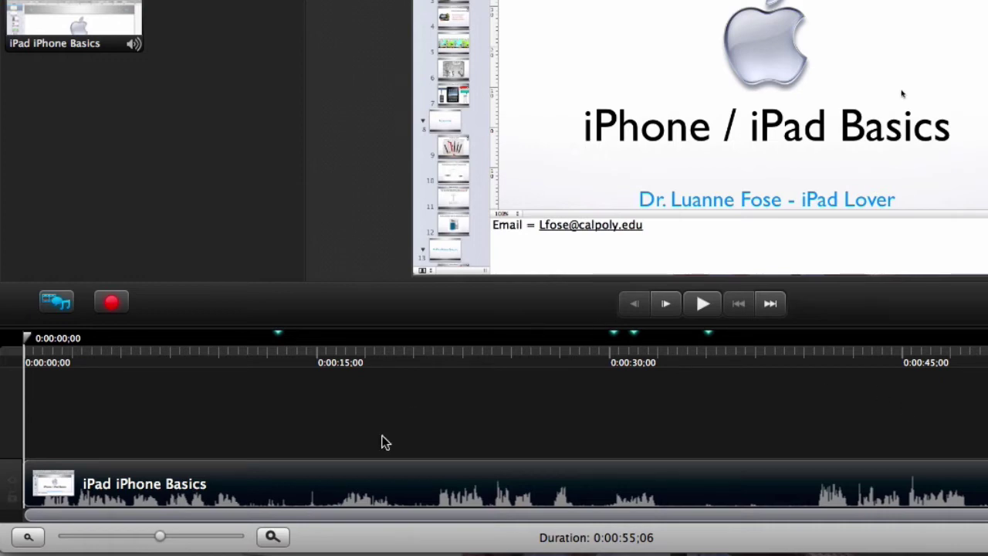
Step: Position the playhead at 0:00:13;01 in the iPad iPhone Basics clip
mouse_move(26, 337)
mouse_down()
mouse_move(170, 337)
mouse_move(302, 359)
mouse_up()
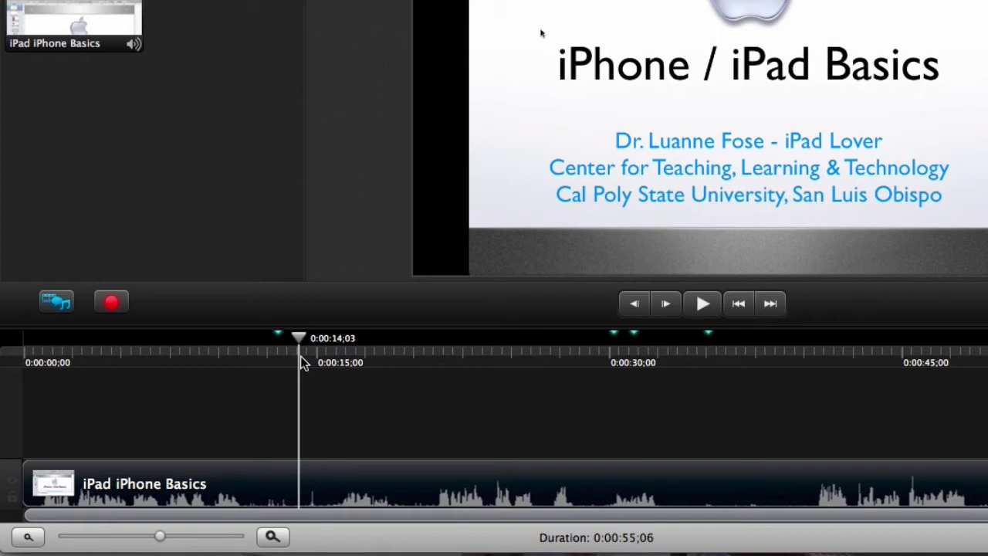
drag(299, 342, 277, 345)
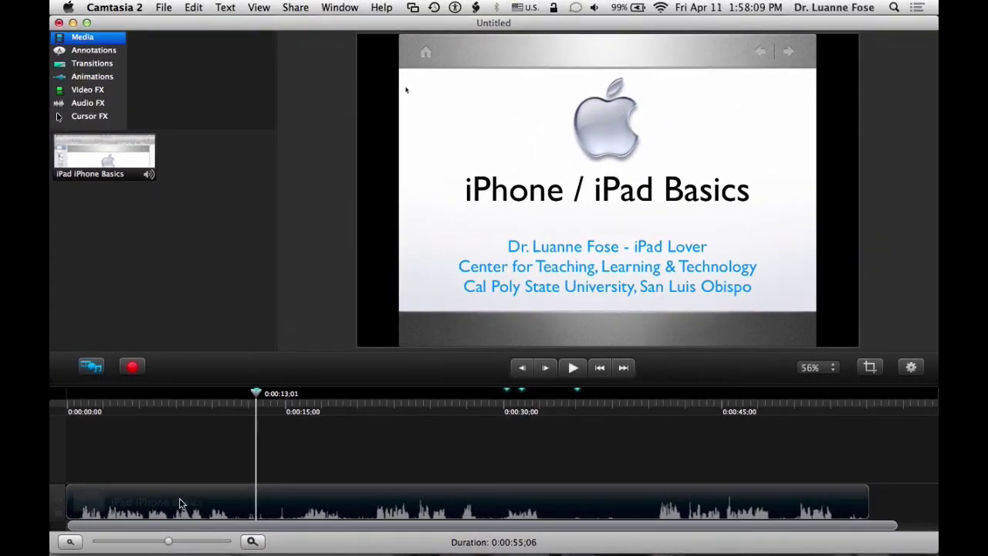
Step: Split at the playhead, ripple-delete the opening piece, and play the 0:42;05 clip
click(193, 7)
click(242, 233)
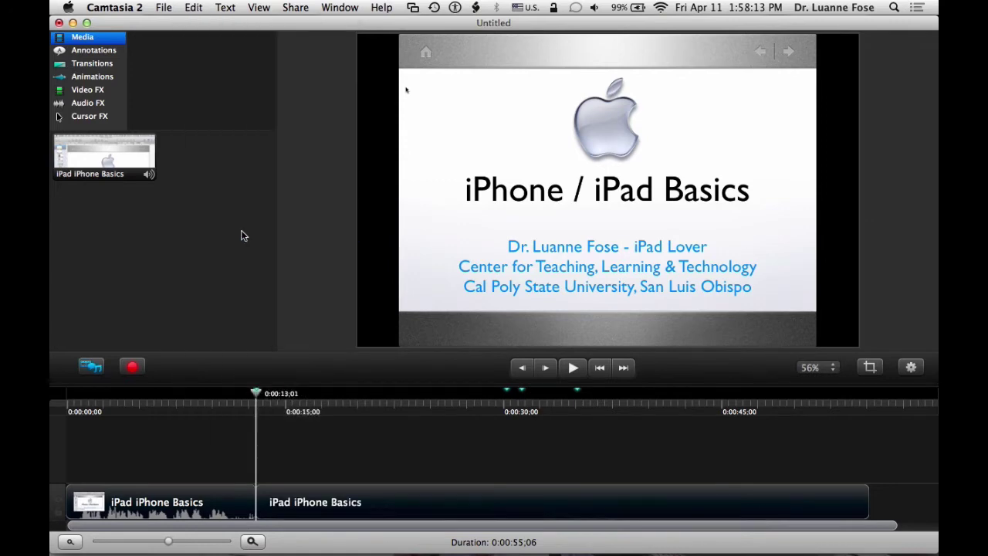
right_click(216, 511)
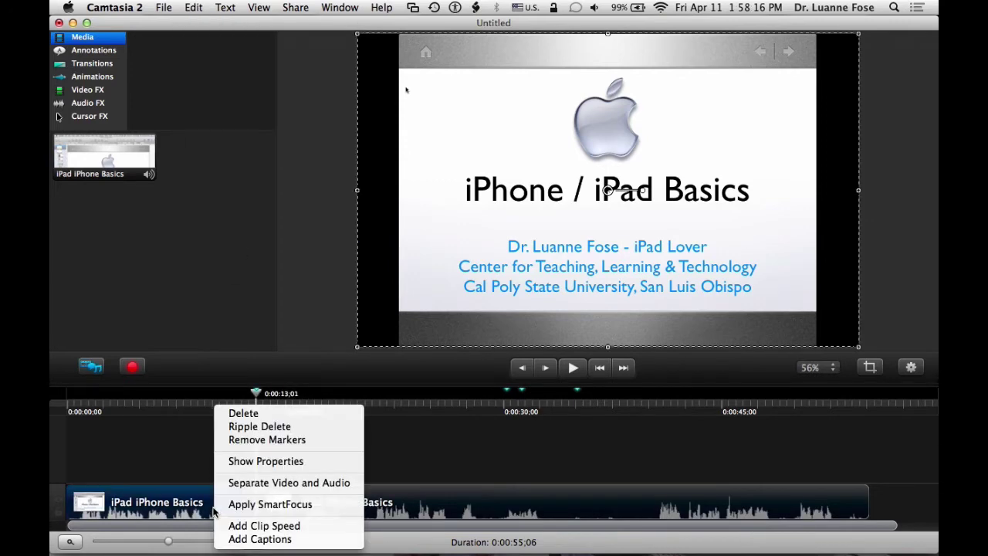
click(278, 430)
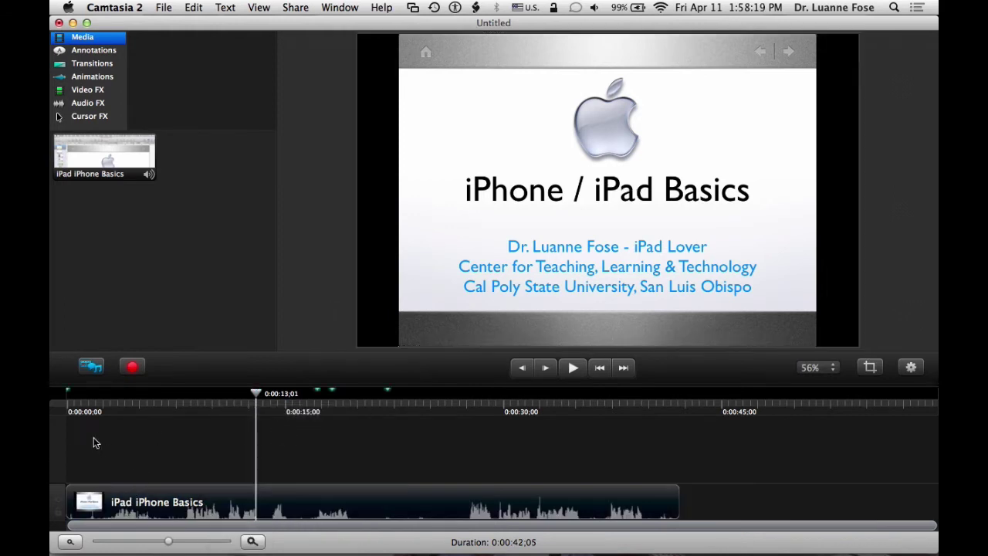
click(574, 368)
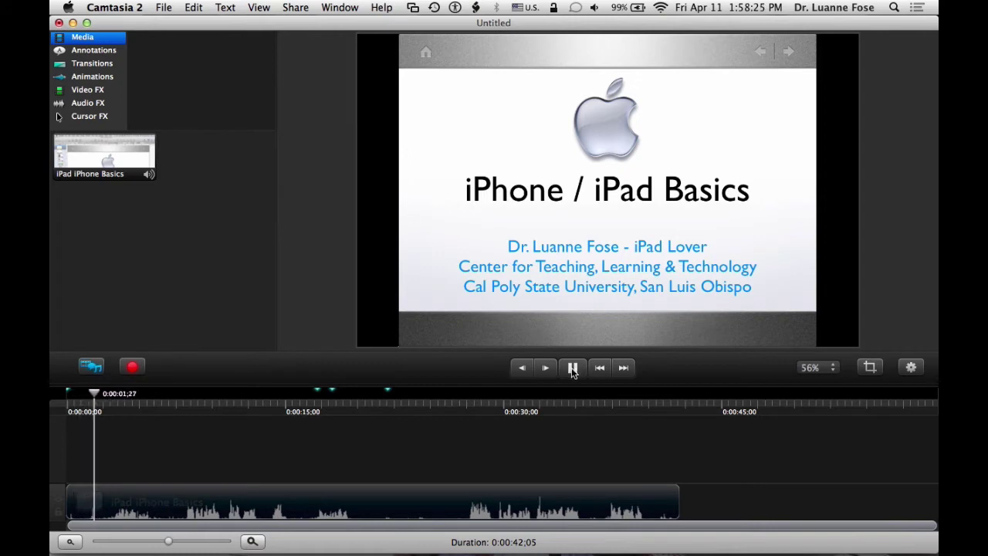
Step: Stop playback and set the playhead to 0:00:36;05 on the Learning Outcome slide
click(573, 369)
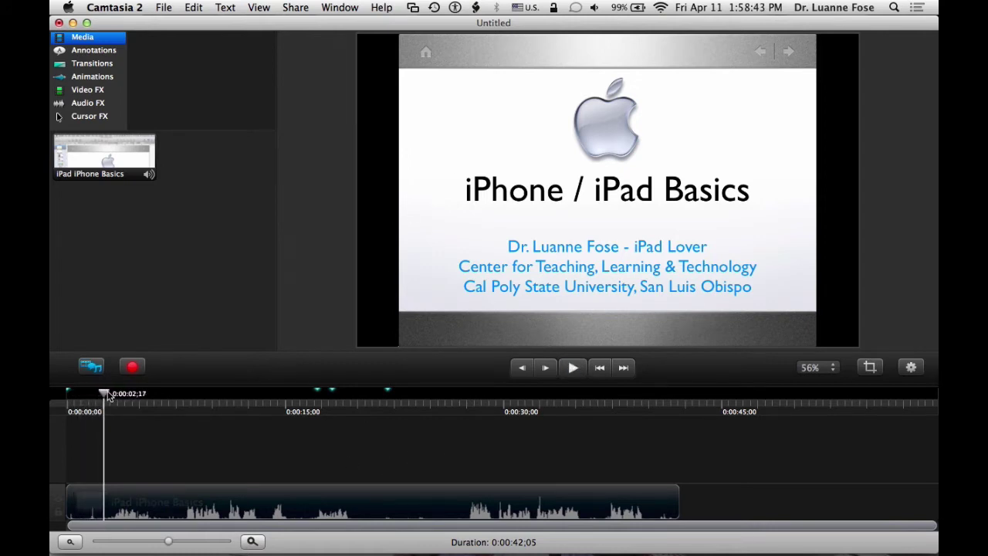
drag(118, 401, 683, 483)
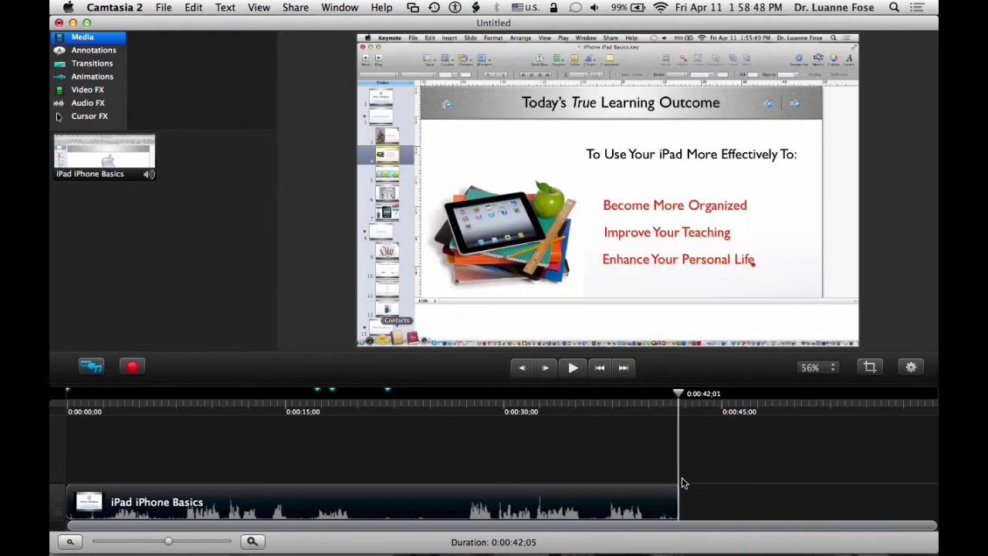
mouse_move(683, 483)
mouse_down()
mouse_move(574, 490)
mouse_move(604, 494)
mouse_move(596, 495)
mouse_up()
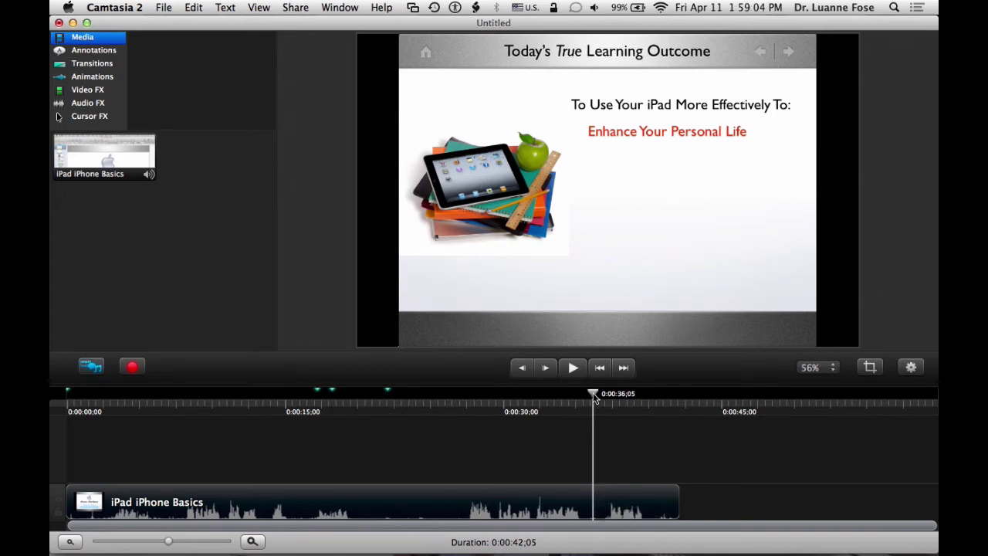
click(193, 8)
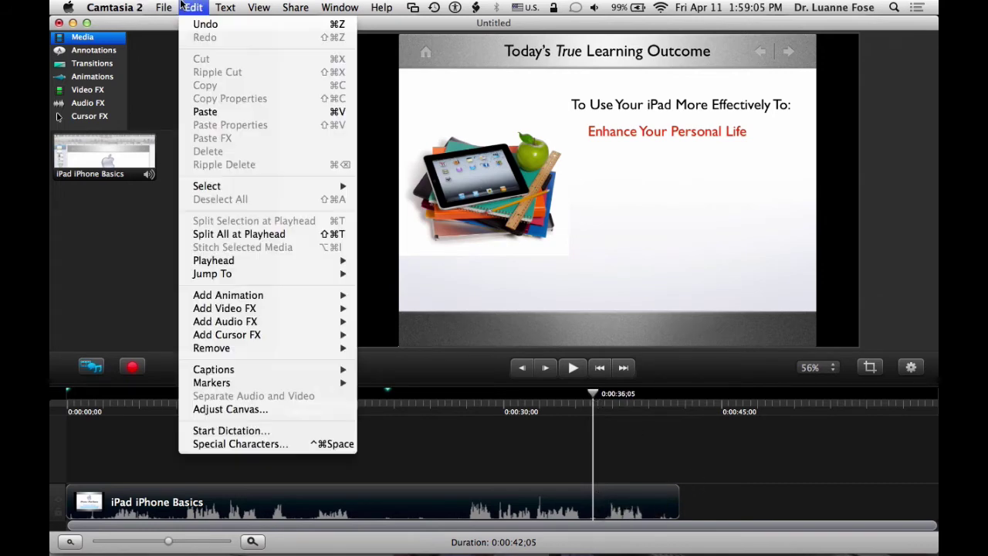
click(262, 234)
click(645, 509)
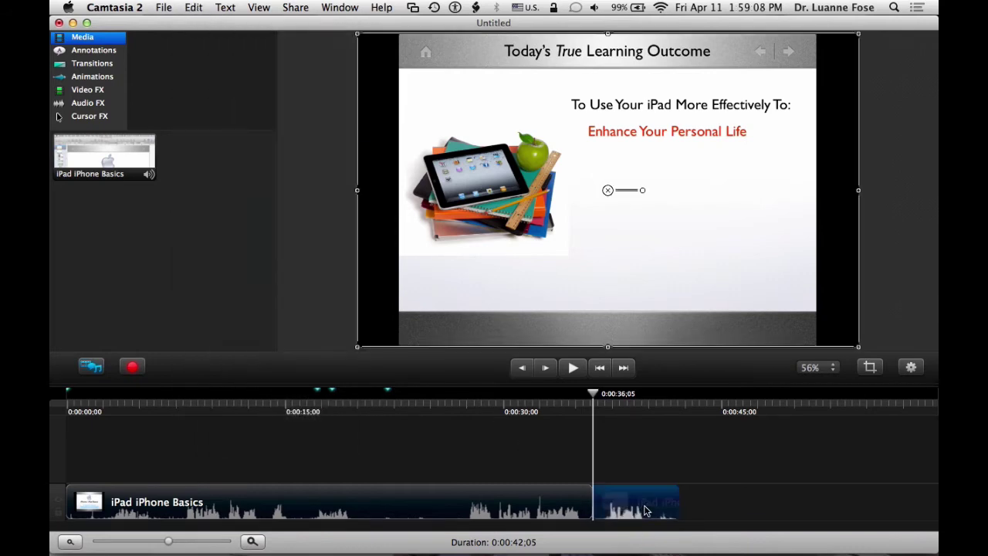
key(Delete)
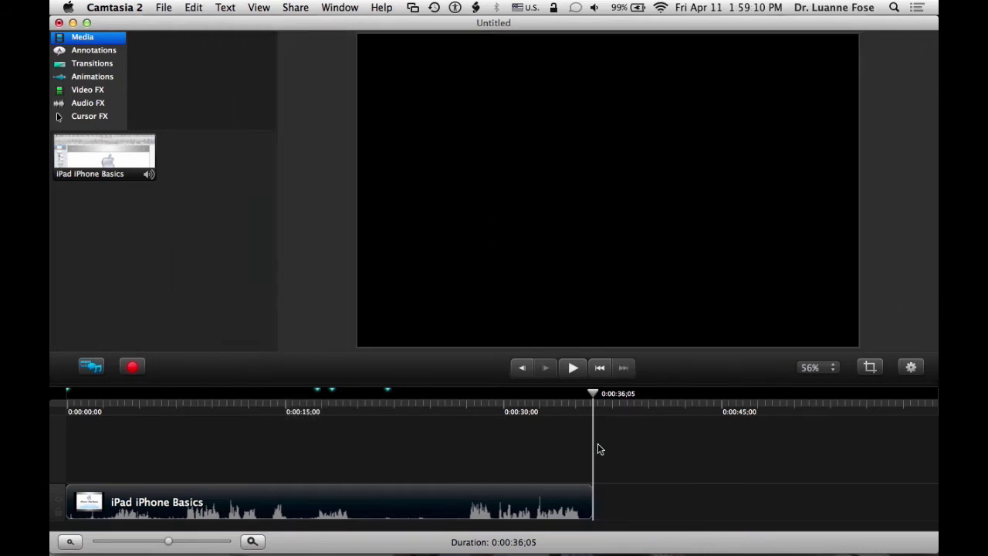
click(558, 404)
click(573, 368)
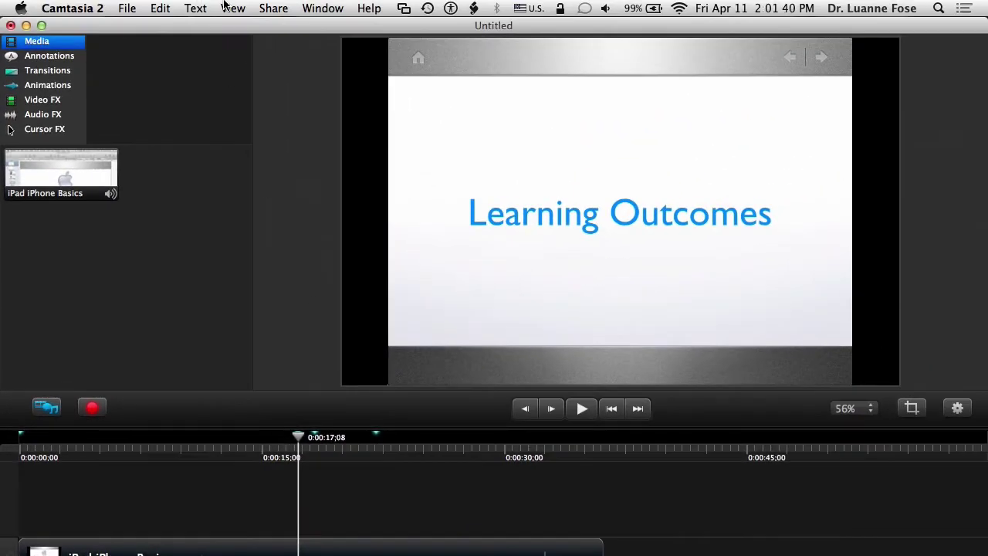
Step: Show the marker track and select the Learning Outcomes marker
click(225, 7)
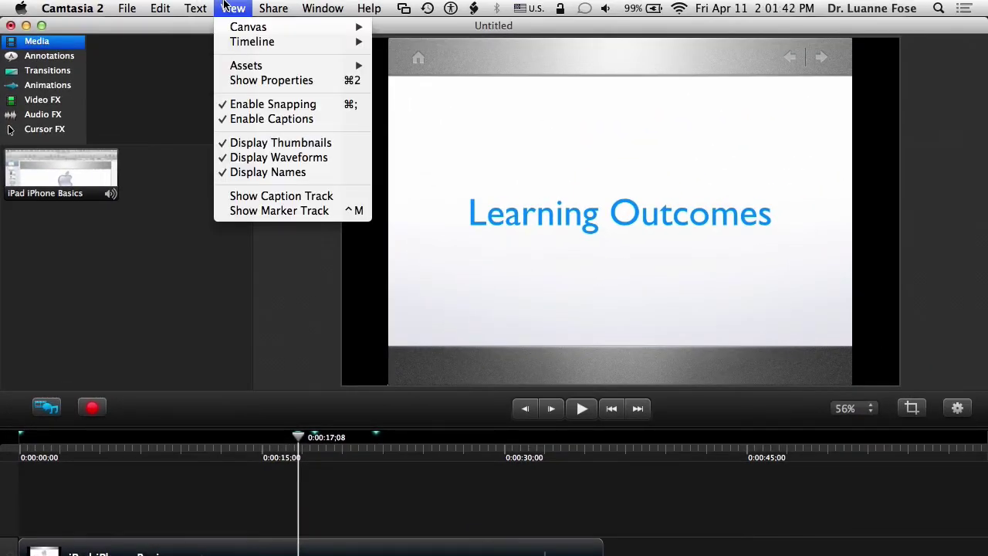
click(257, 220)
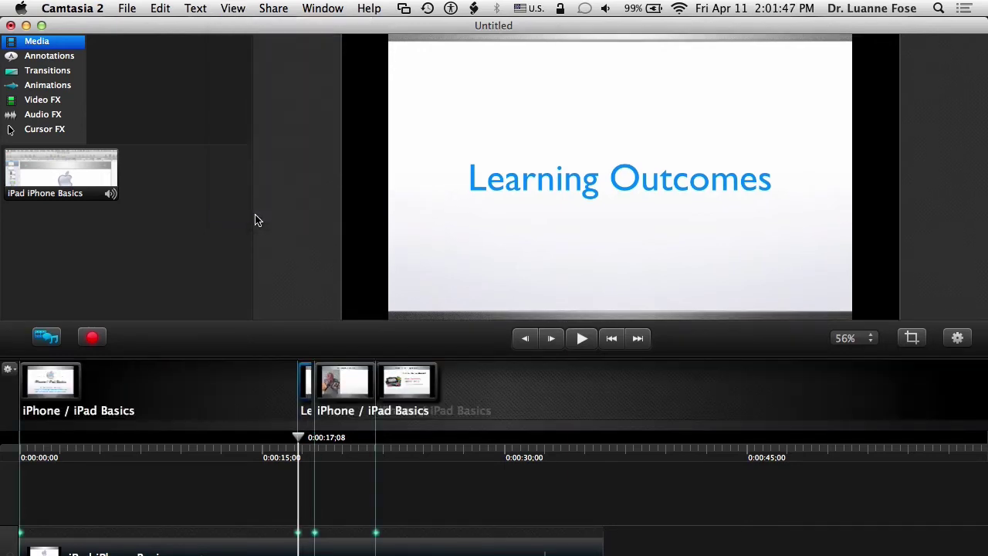
click(308, 388)
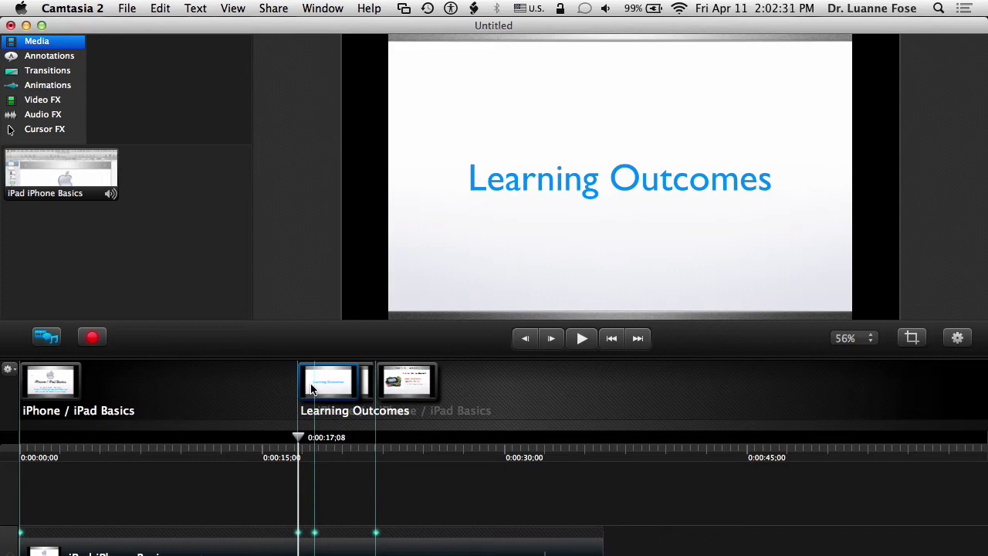
Step: Position the playhead at roughly 0:00:29;20, beyond the four existing chapter markers
click(230, 8)
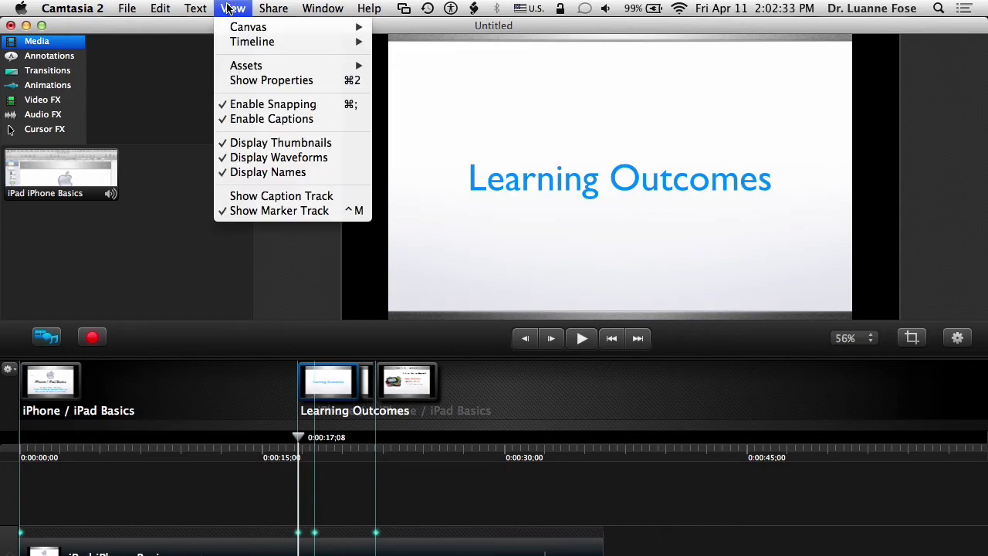
click(230, 8)
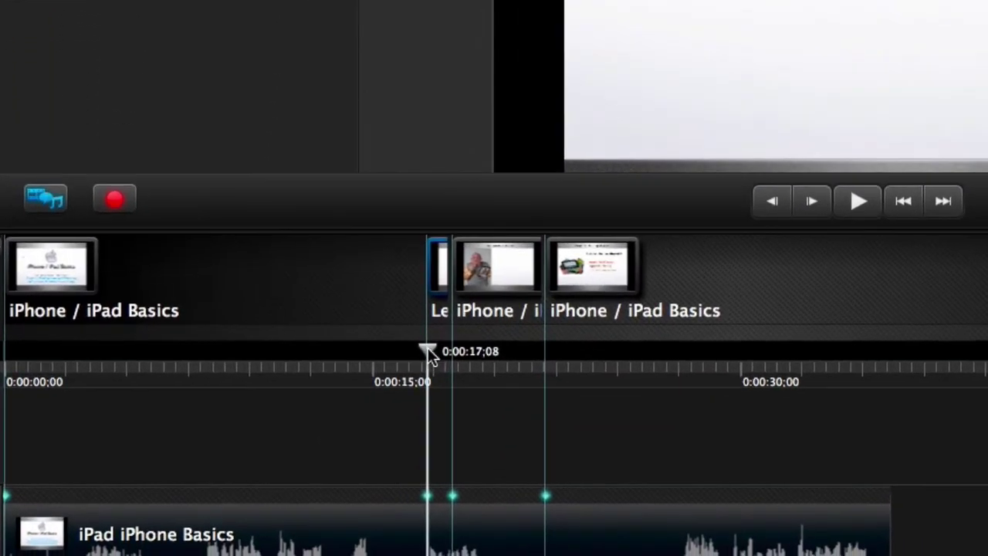
mouse_move(427, 352)
mouse_down()
mouse_move(742, 340)
mouse_move(733, 342)
mouse_up()
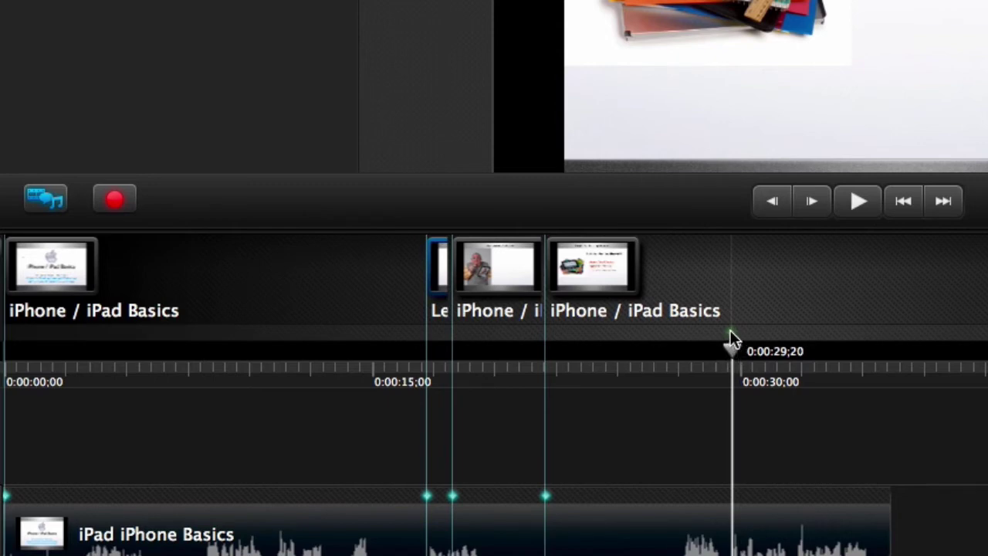
click(731, 340)
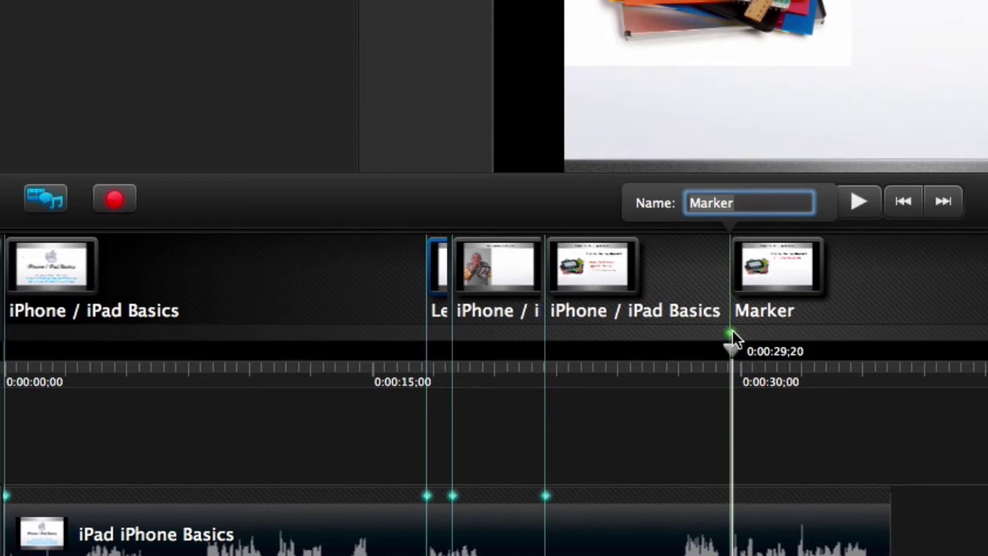
key(Return)
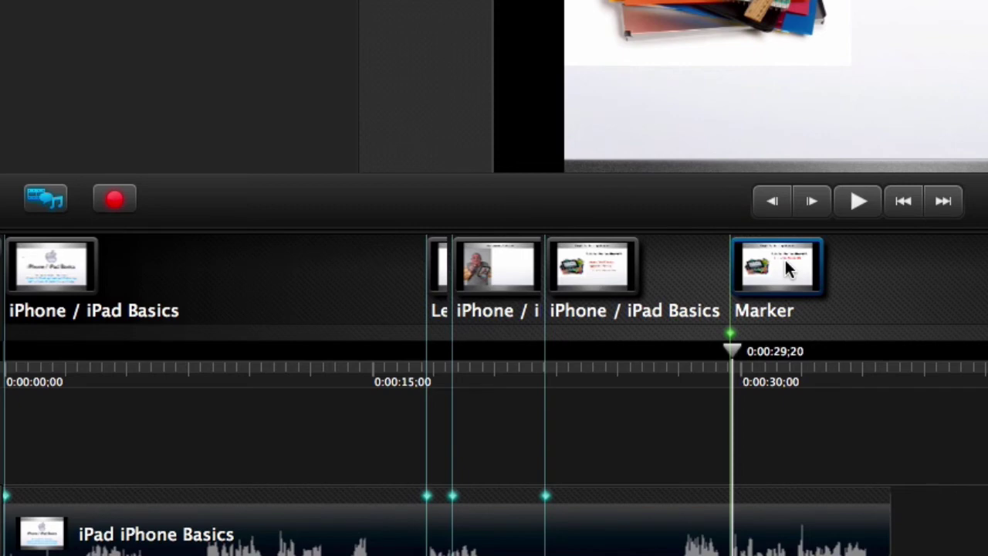
key(Delete)
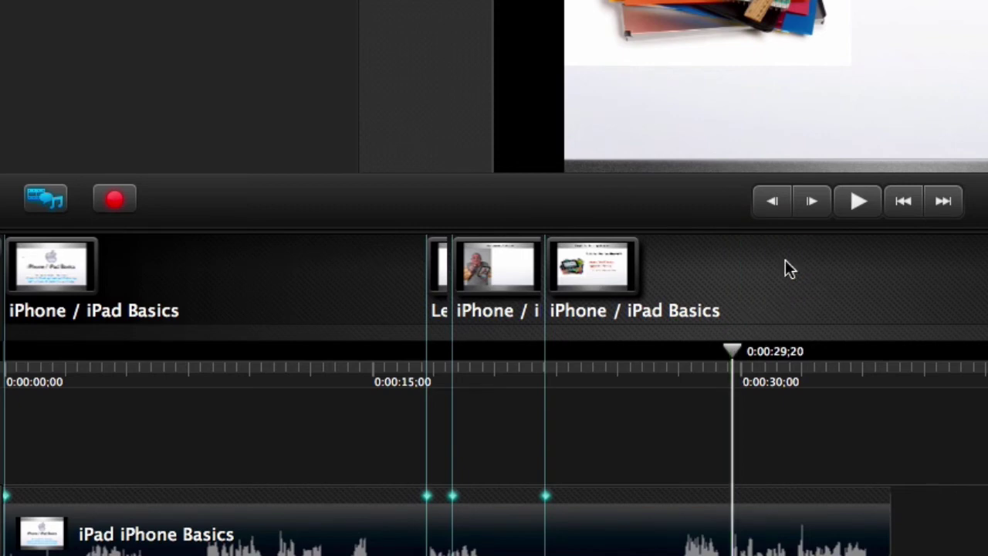
key(m)
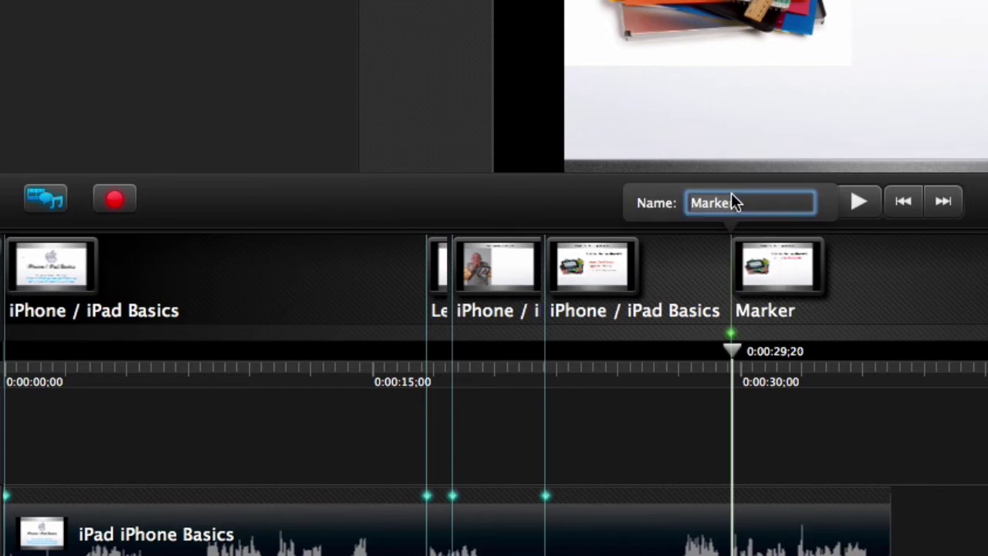
key(BackSpace)
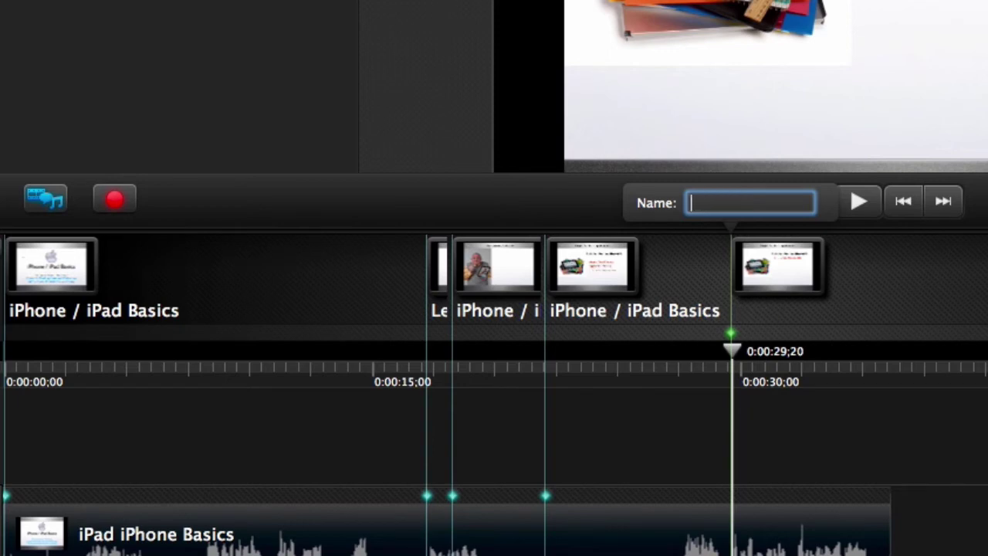
text(Conclusion)
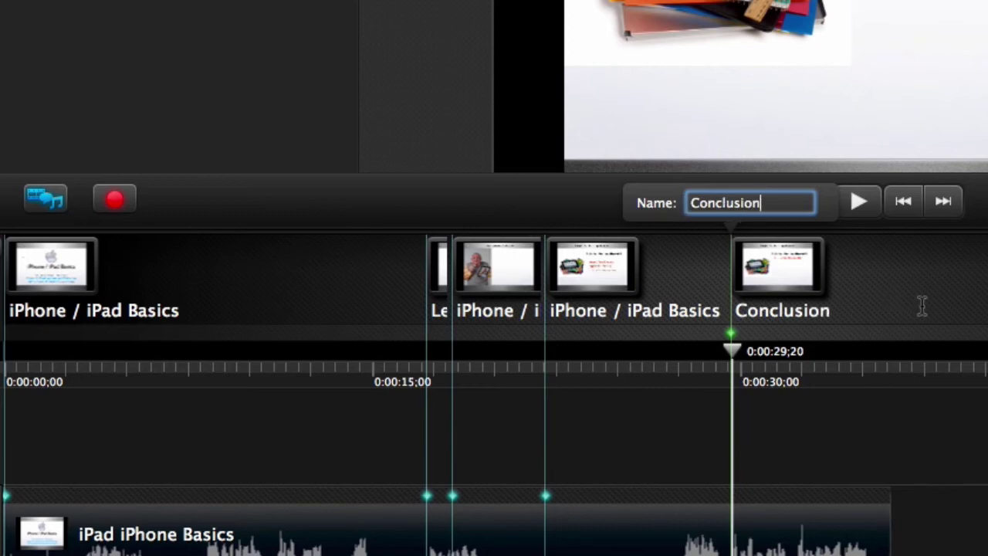
click(918, 430)
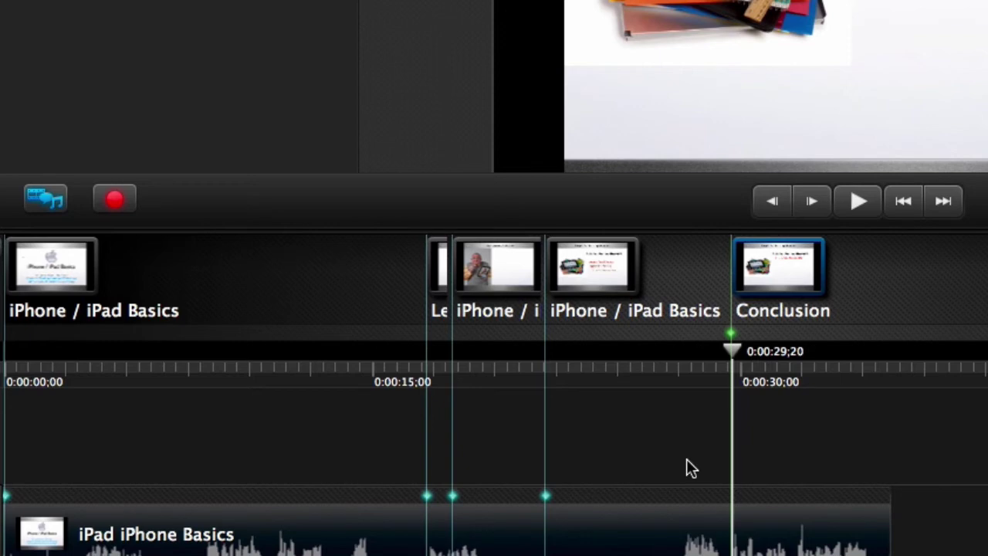
click(750, 313)
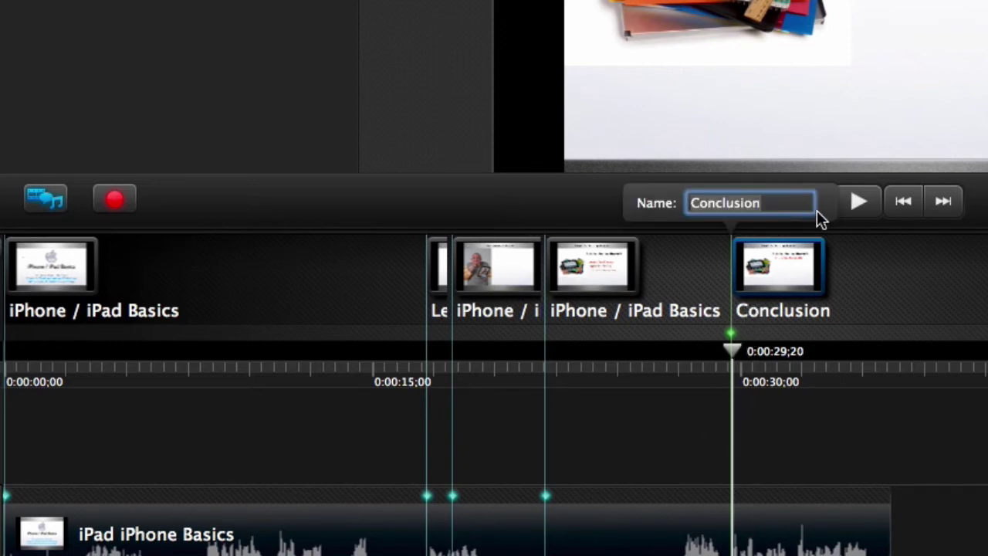
text(Summary)
key(Return)
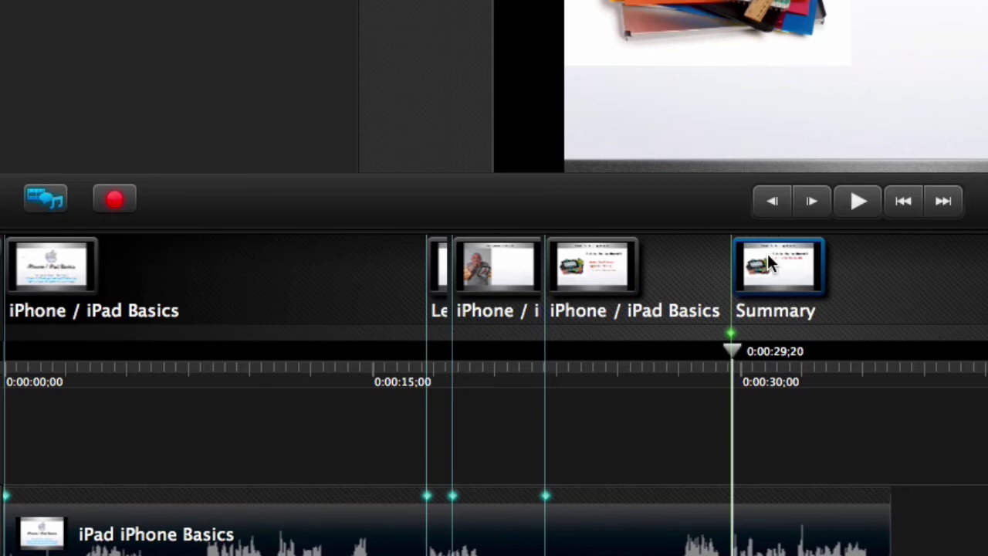
key(Delete)
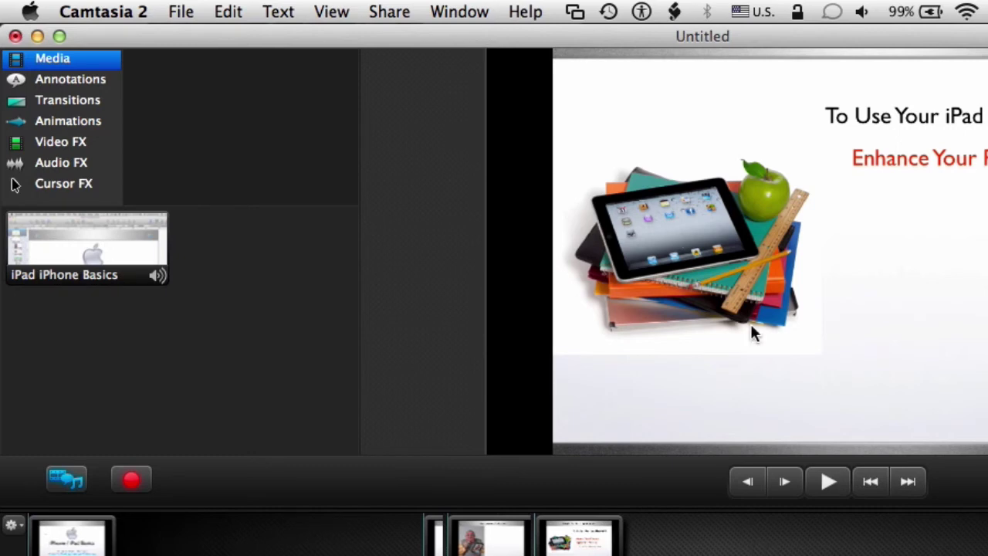
Step: Save a standalone copy of the project named 'ipad' to the Desktop
click(175, 10)
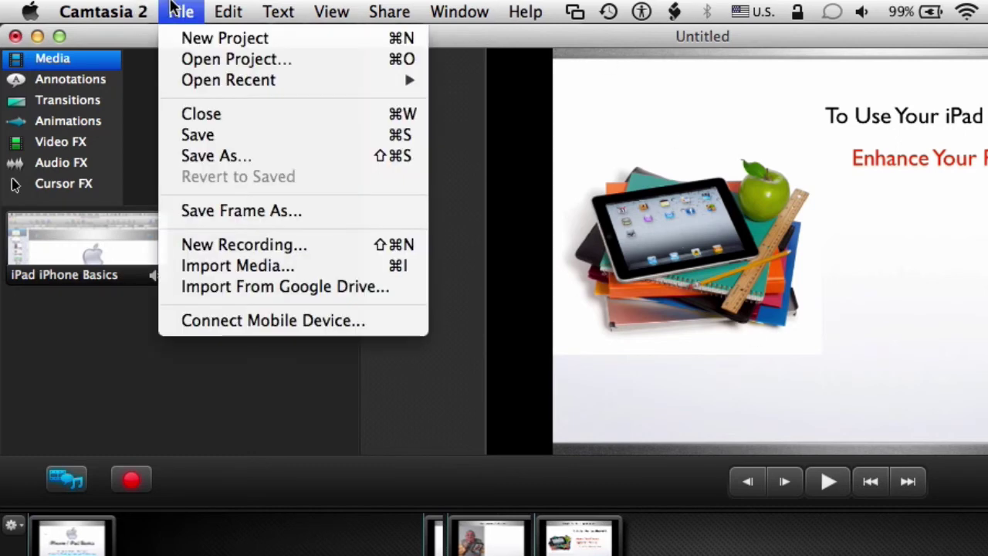
click(201, 154)
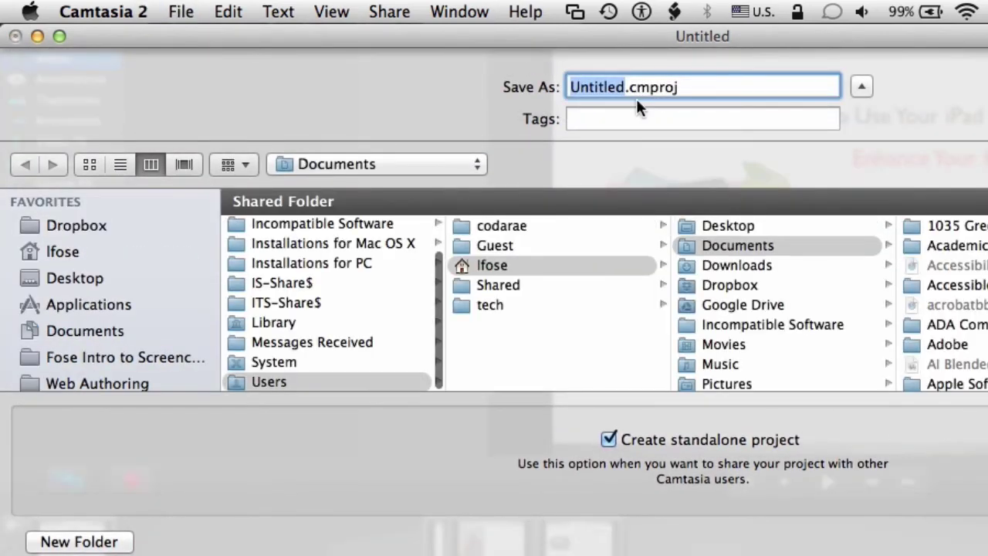
text(ipad)
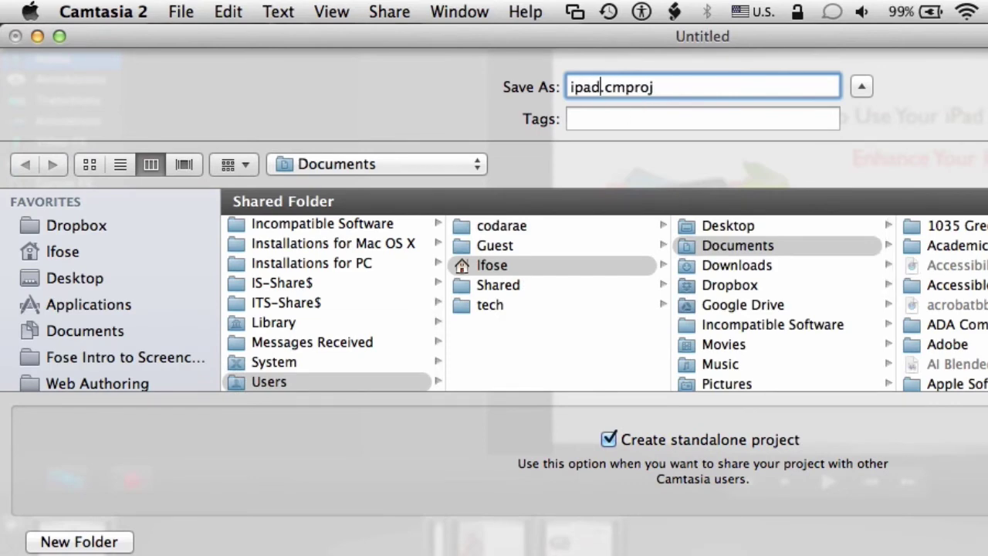
click(77, 276)
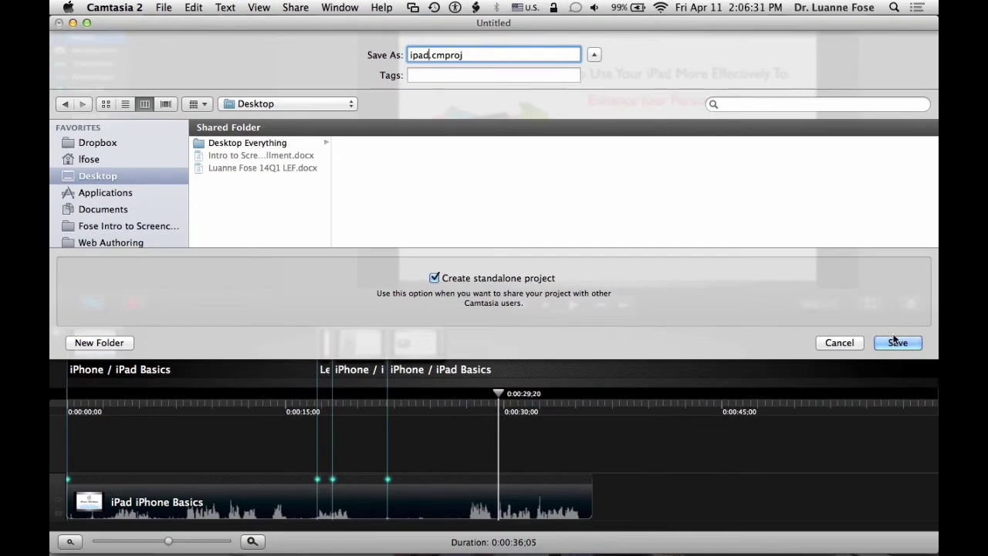
click(942, 362)
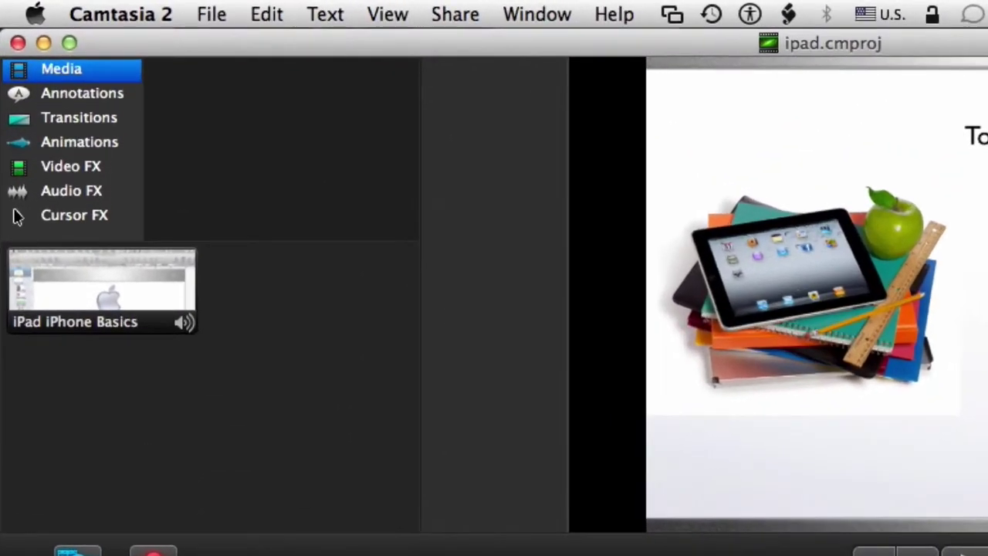
Step: Bring up the YouTube share sheet for the ipad project from the Share menu
click(464, 17)
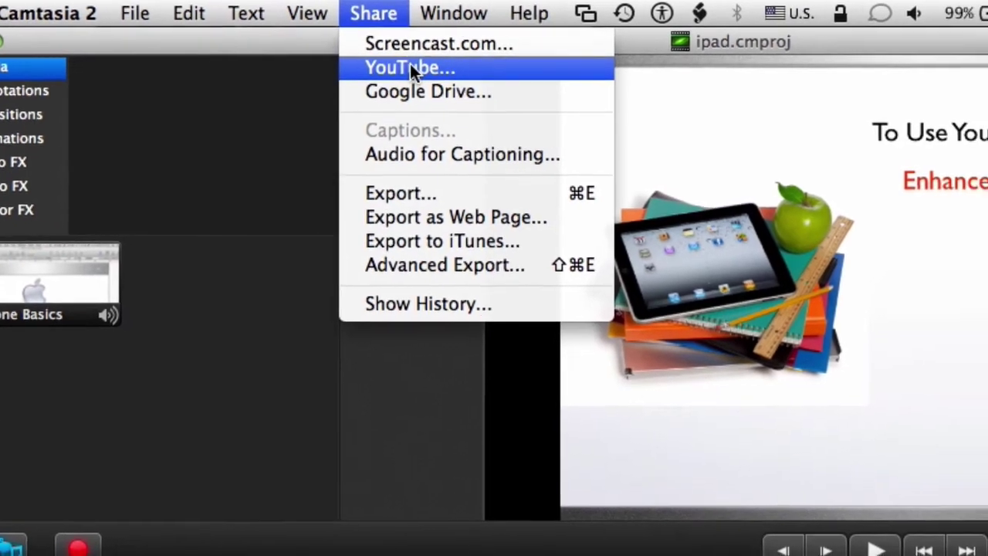
click(463, 70)
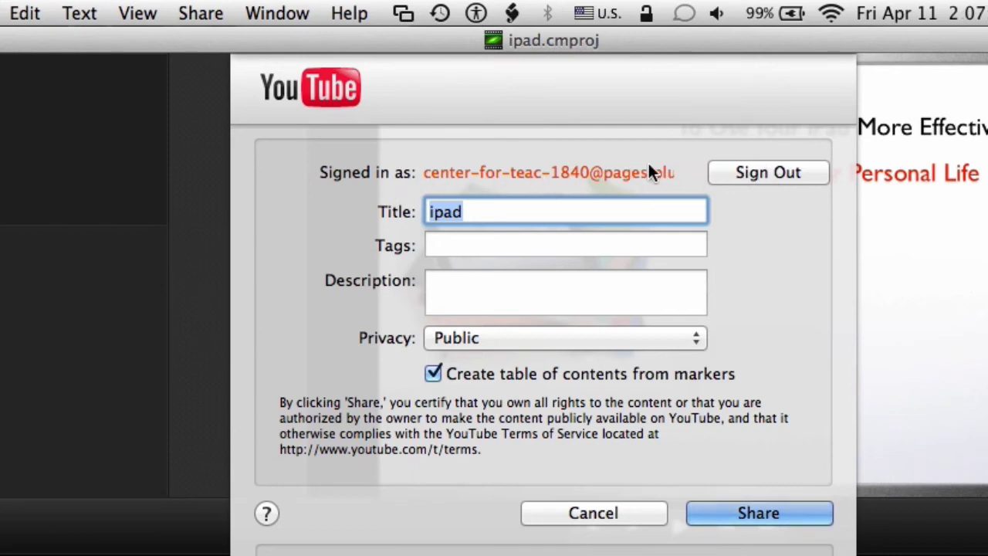
click(750, 175)
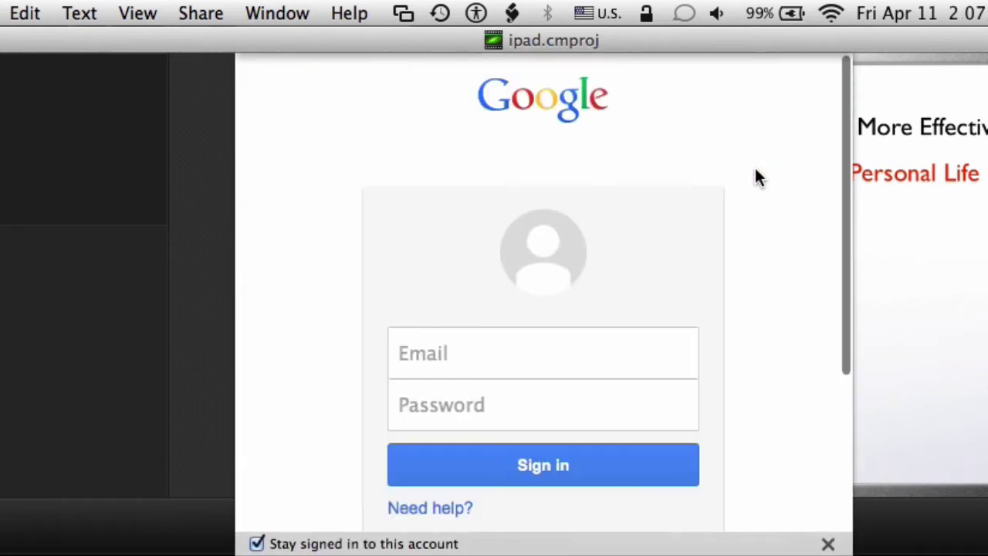
click(461, 362)
click(427, 404)
text(*************)
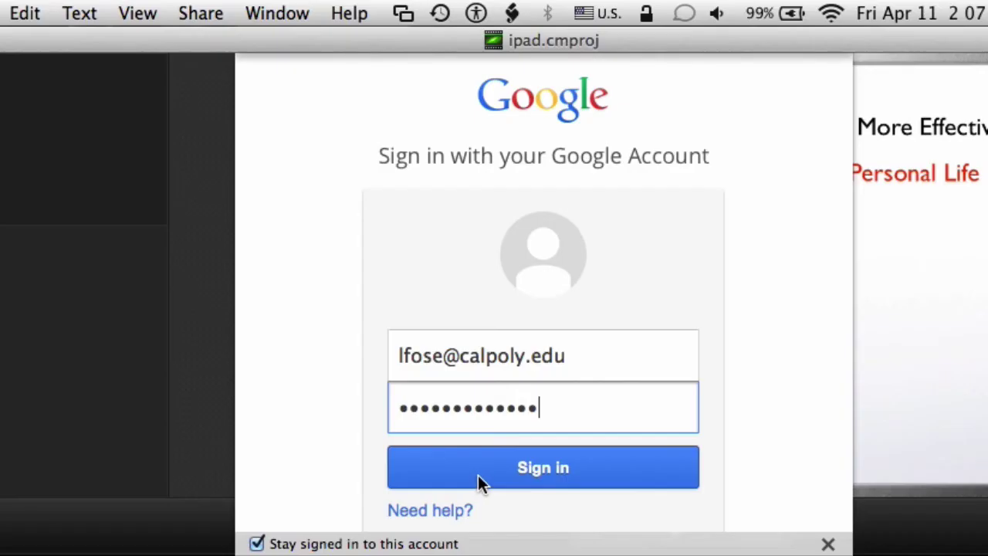
click(478, 475)
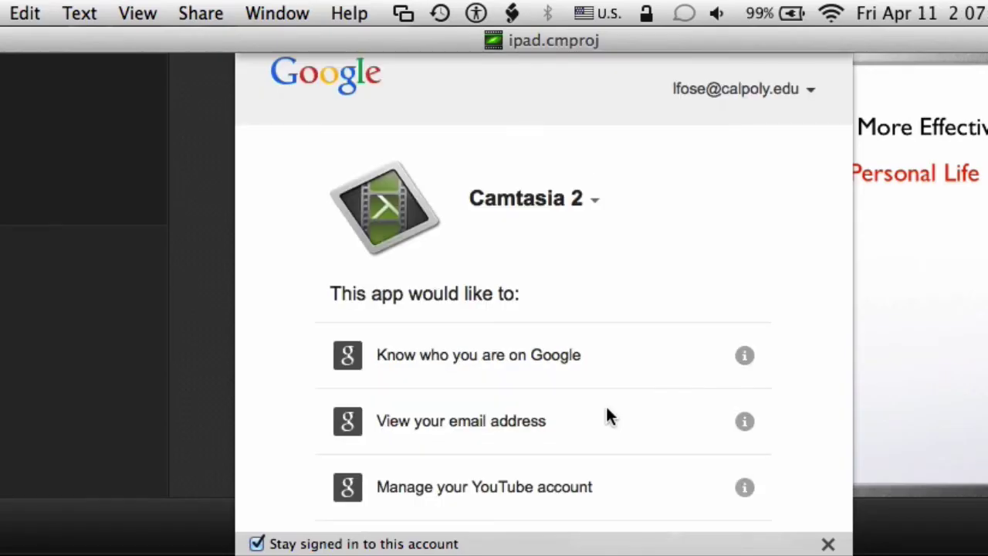
Step: Review the permissions page and accept Camtasia's access to the YouTube account
scroll(607, 416, down, 2)
scroll(609, 409, down, 2)
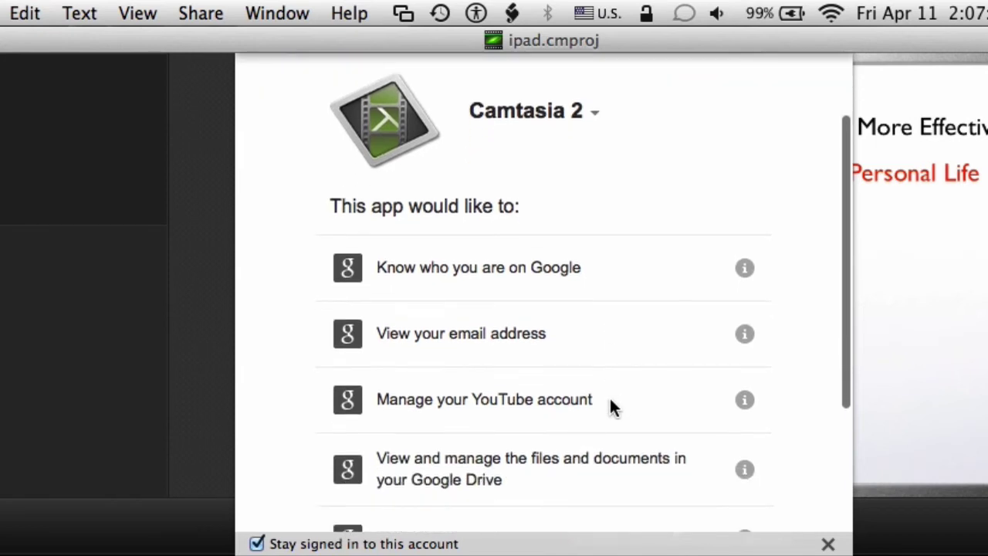
scroll(613, 408, down, 1)
scroll(610, 400, down, 1)
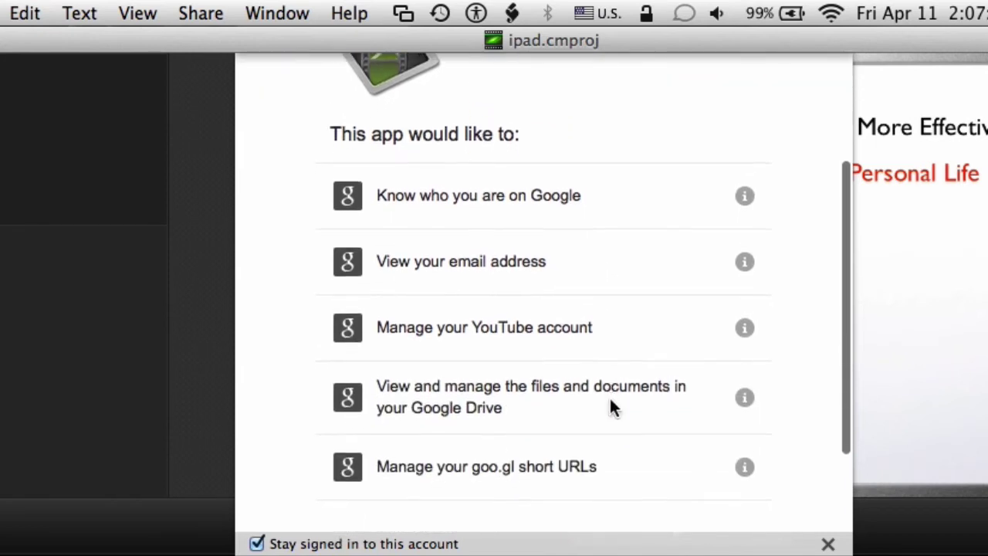
scroll(610, 400, down, 1)
scroll(610, 400, down, 2)
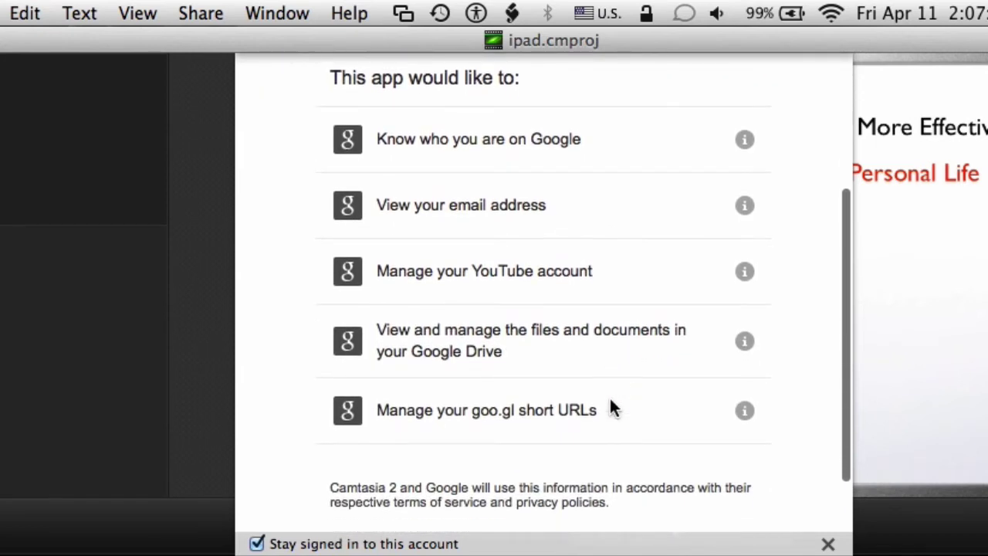
scroll(609, 403, down, 2)
scroll(610, 403, down, 1)
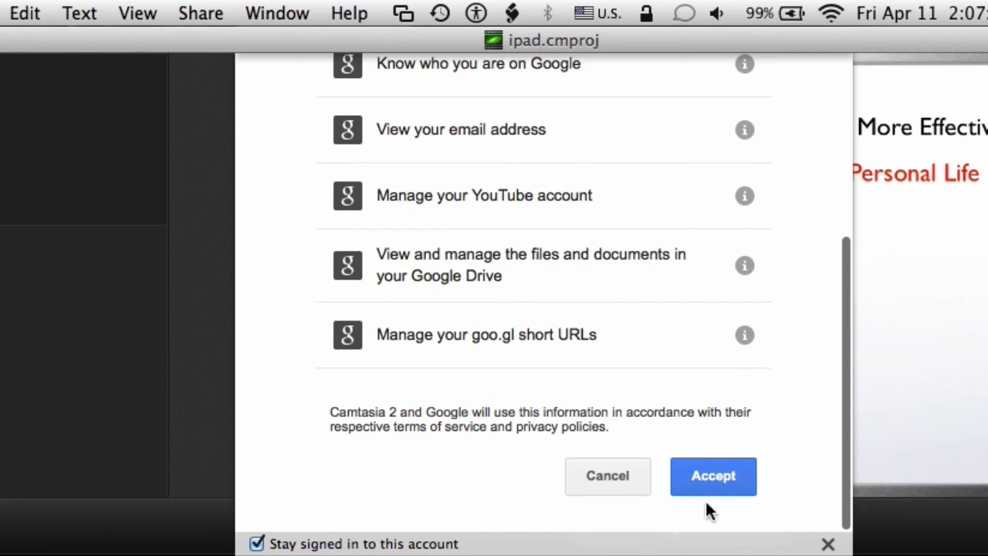
click(736, 483)
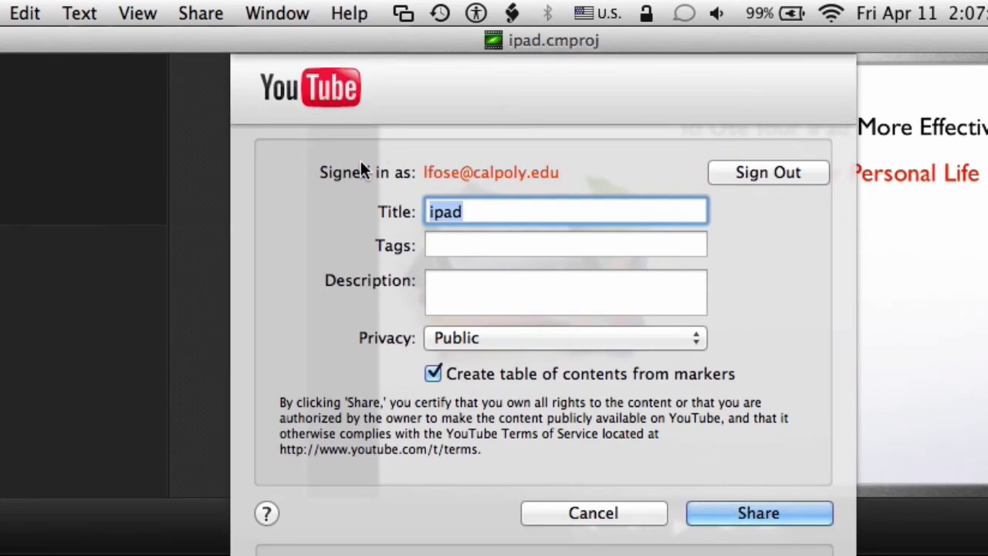
Step: Title the upload 'iPad & iPhone Basics' and tag it 'ipad, iphone, Apple'
key(BackSpace)
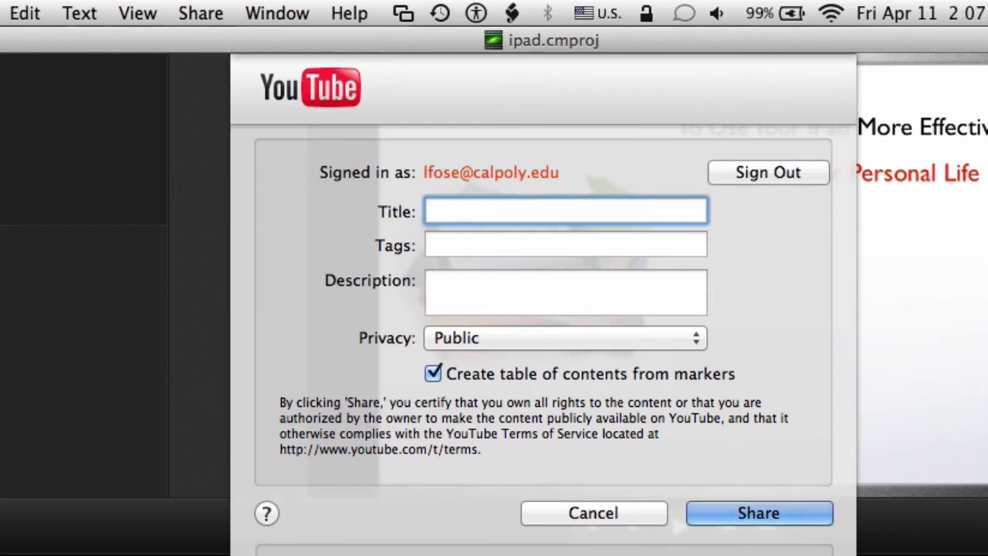
text(iPad & iPhone Basics)
click(453, 242)
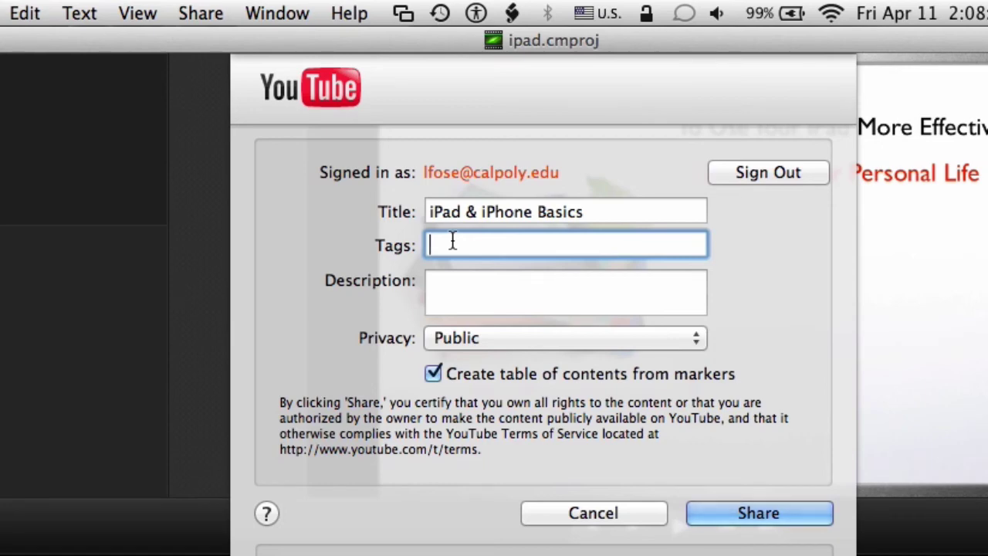
text(ipad, iphone, Apple)
Step: Add the description 'This is a brief presentation on the basics of iPad & iPhone usage.'
click(464, 285)
key(shift+Tab)
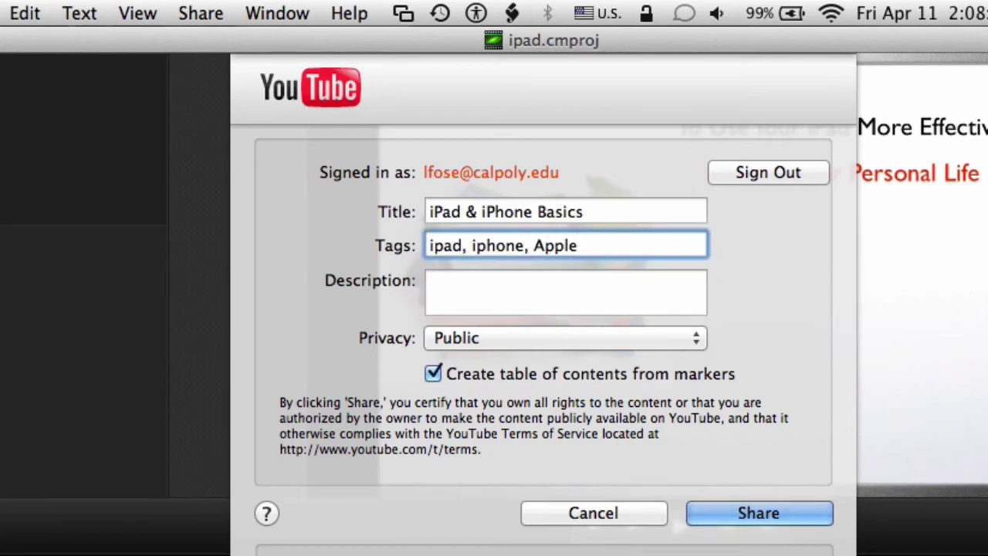
key(Tab)
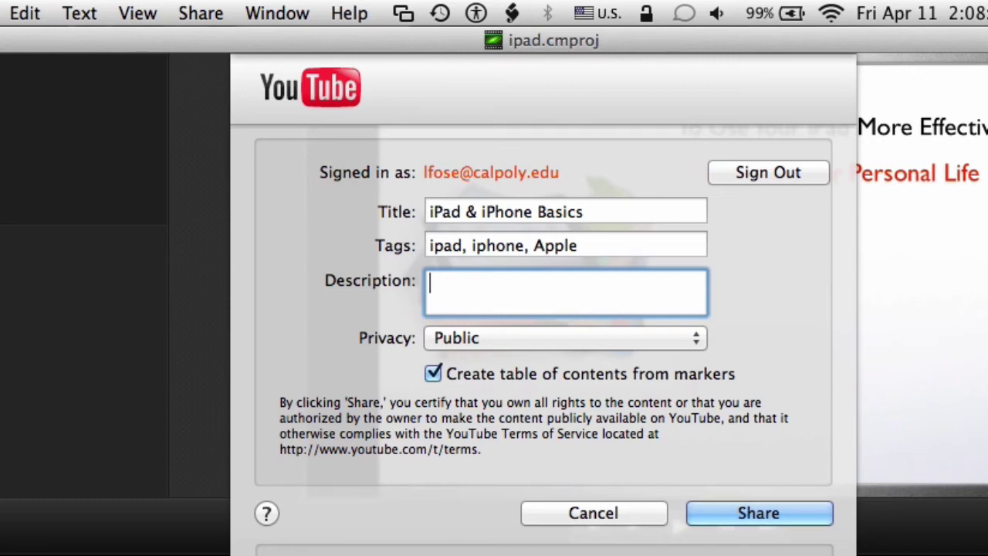
text(This is a brief presentation on the basics of iPad & iPhone usage.)
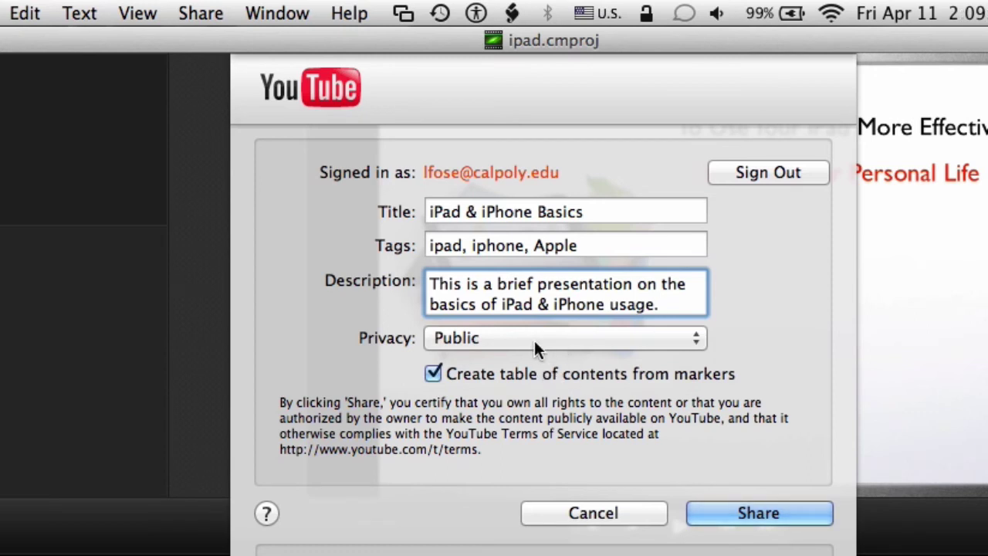
Step: Set privacy to Unlisted and keep 'Create table of contents from markers' checked
click(583, 344)
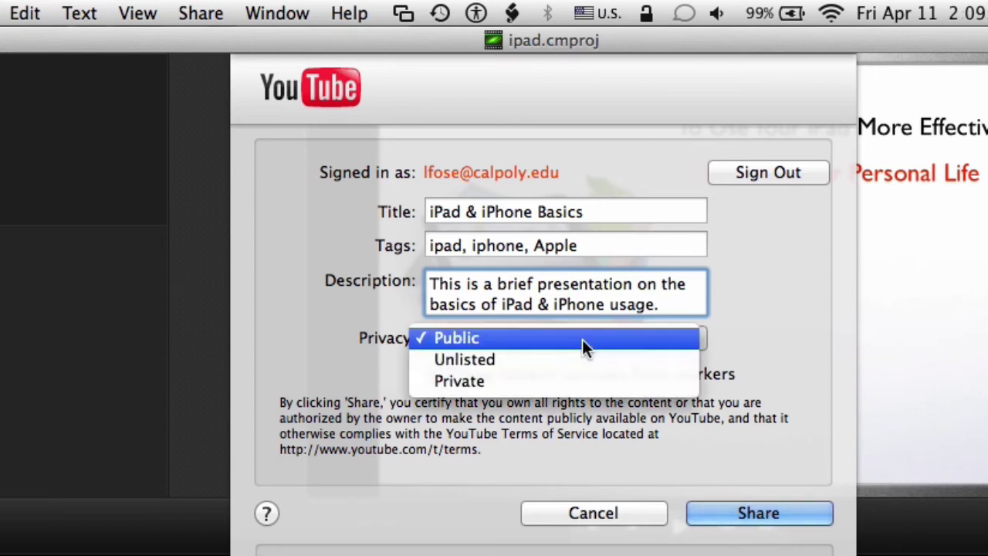
click(575, 363)
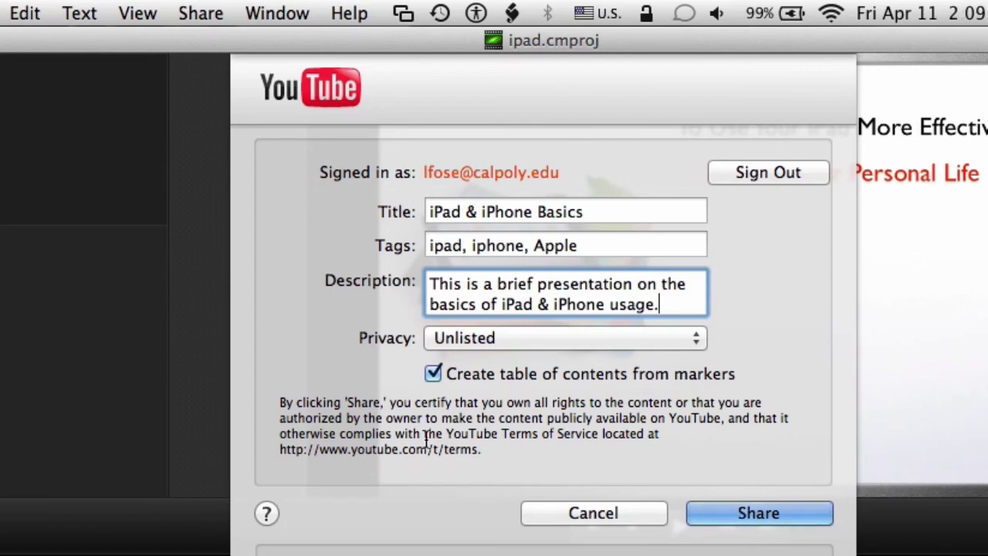
click(511, 347)
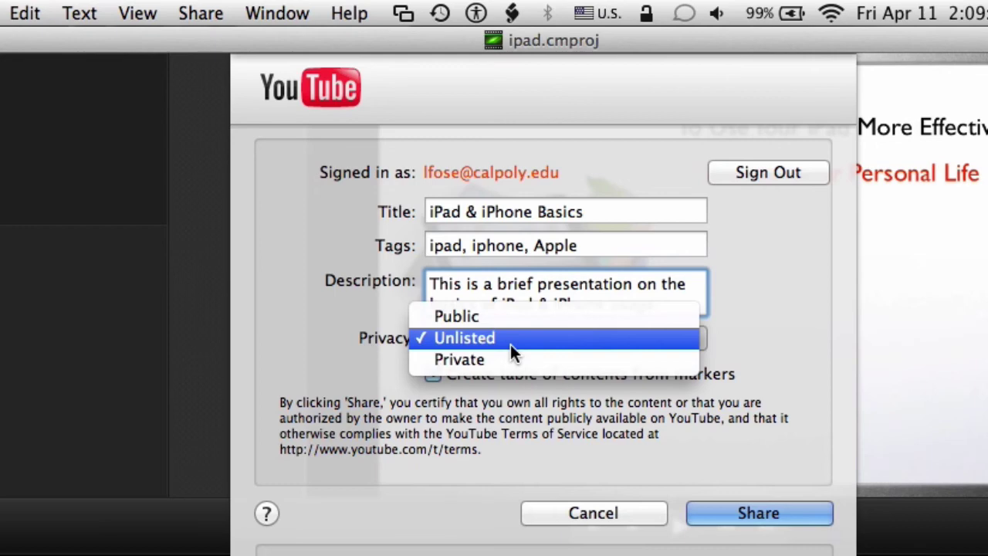
click(510, 344)
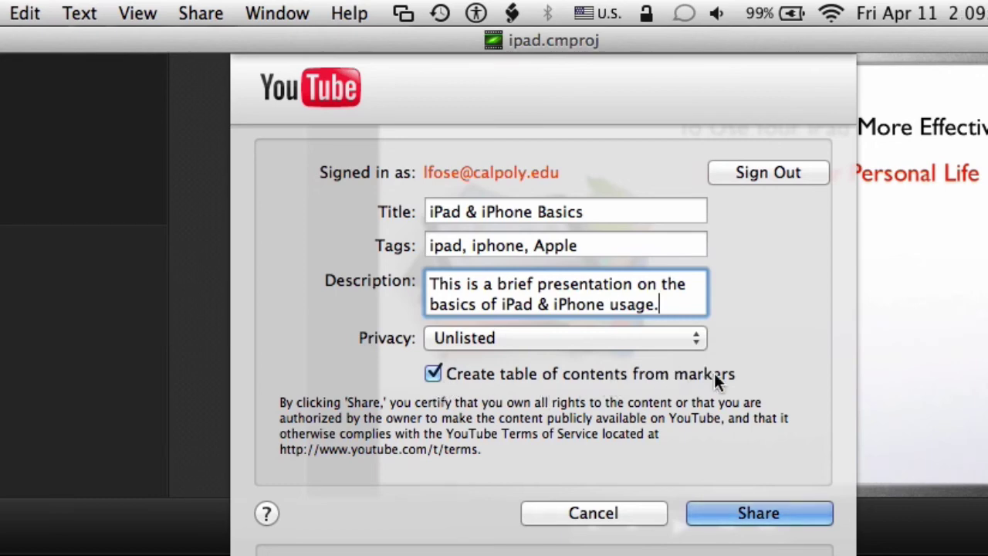
click(433, 370)
click(432, 374)
Step: Share the video to YouTube and wait for export and upload to finish
click(732, 509)
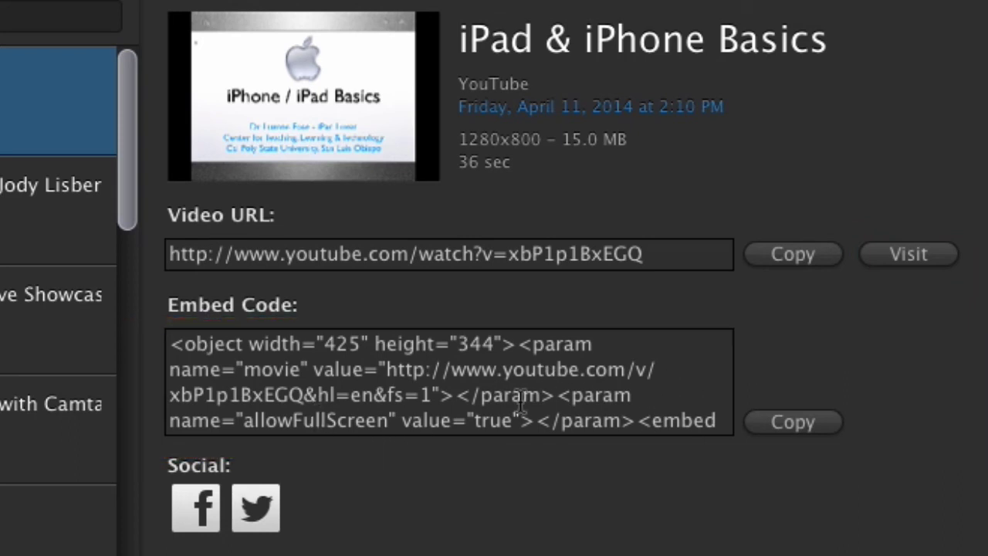
Step: Visit the uploaded video's YouTube page, pause playback, and reload the page
click(909, 254)
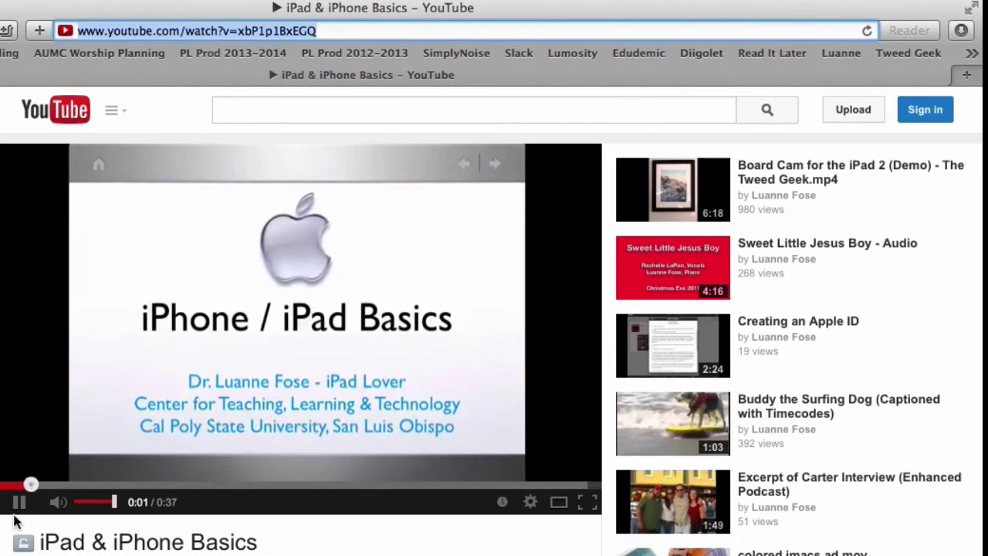
click(15, 502)
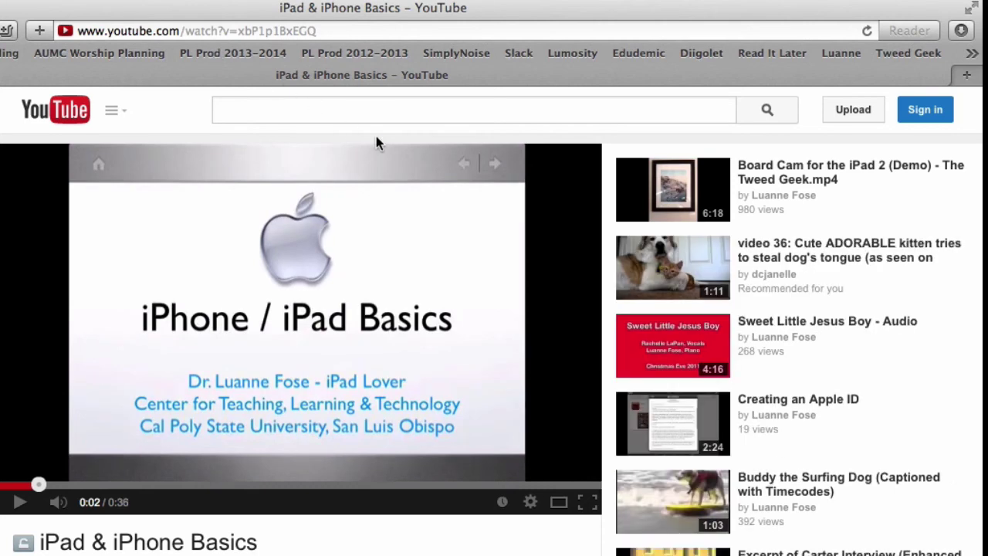
click(867, 31)
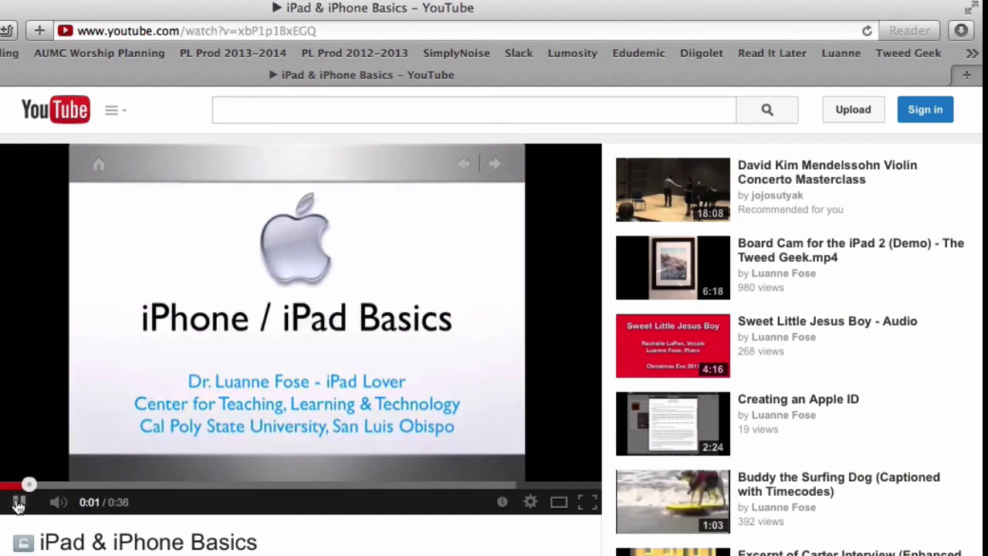
click(19, 502)
scroll(535, 463, down, 4)
scroll(536, 463, down, 2)
scroll(535, 523, down, 3)
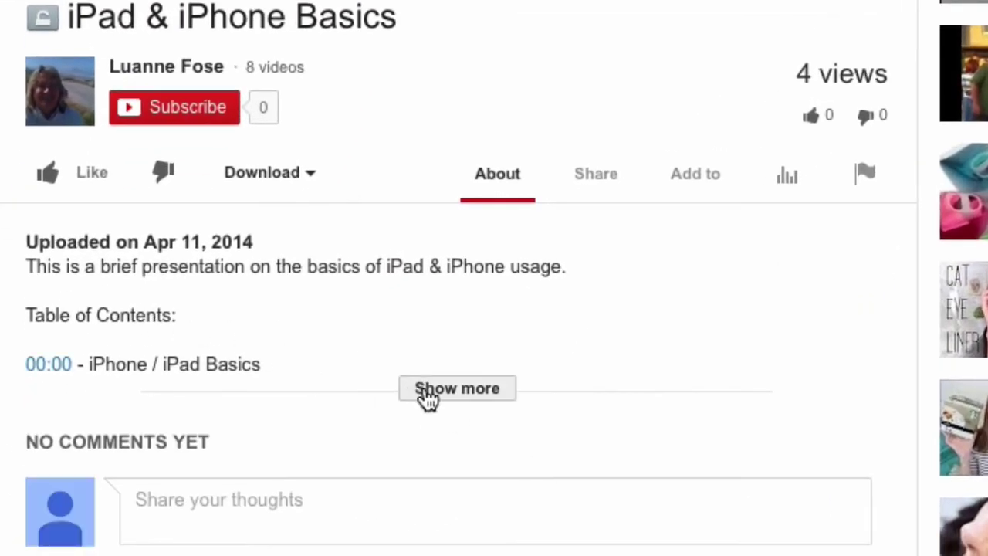
click(473, 392)
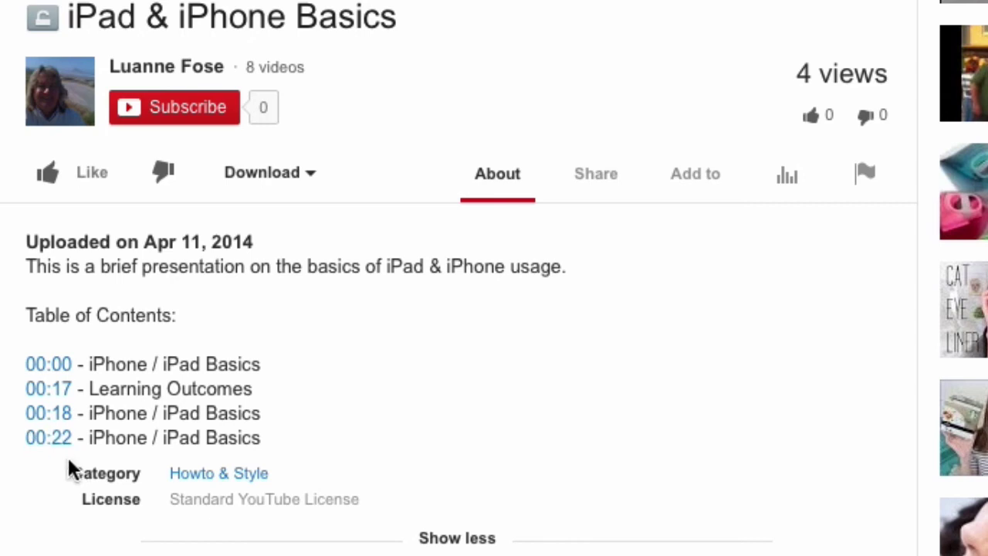
scroll(48, 470, down, 2)
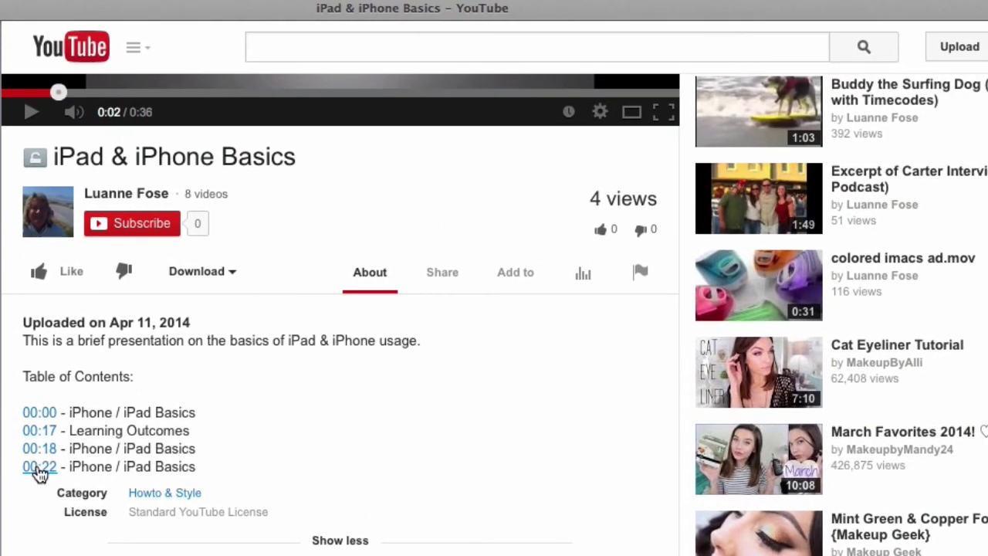
click(37, 468)
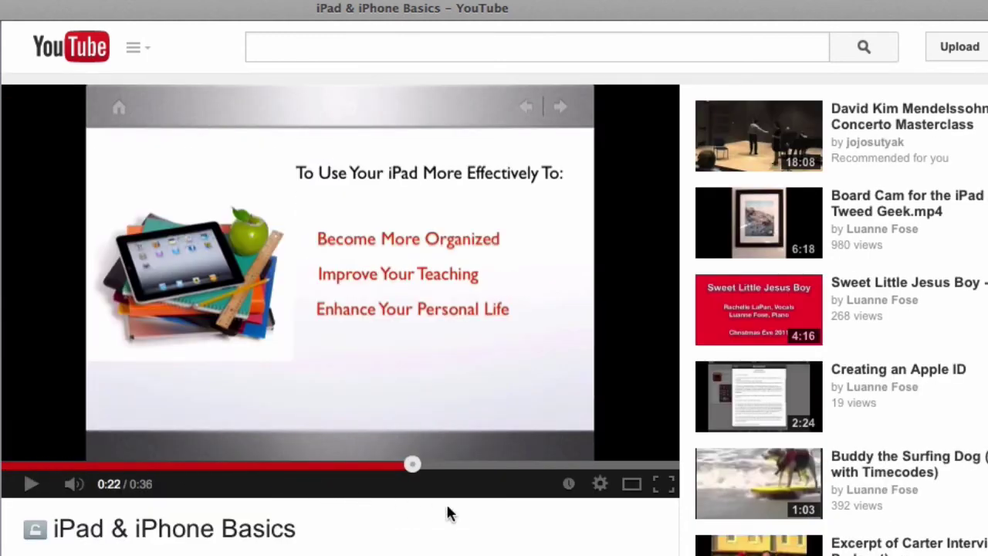
click(31, 485)
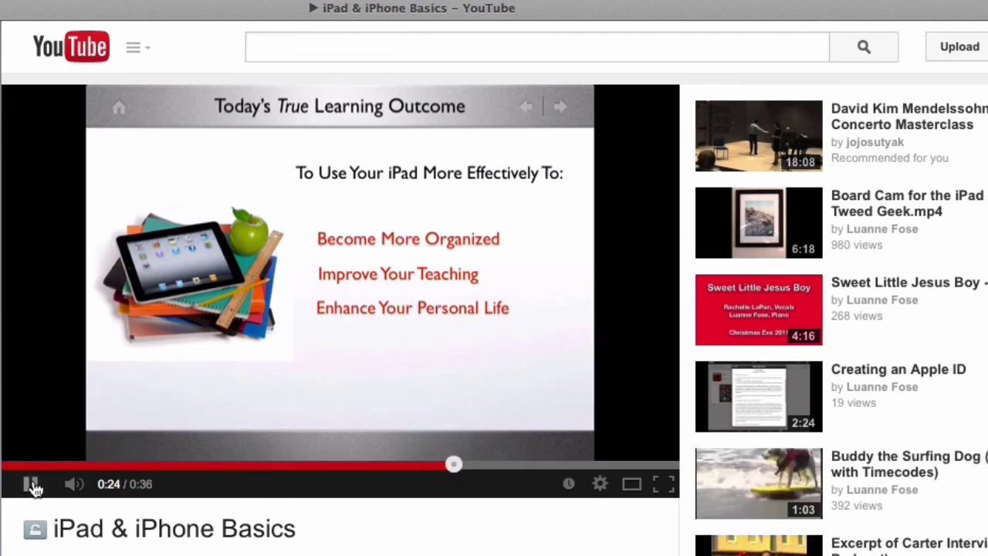
click(31, 484)
scroll(31, 484, down, 5)
scroll(31, 484, down, 2)
scroll(494, 314, down, 3)
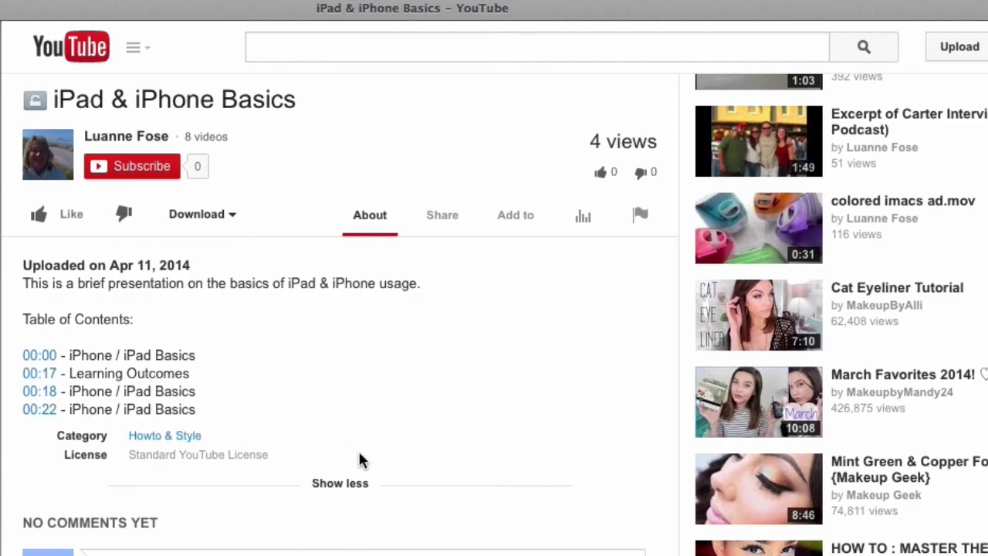
scroll(358, 455, up, 5)
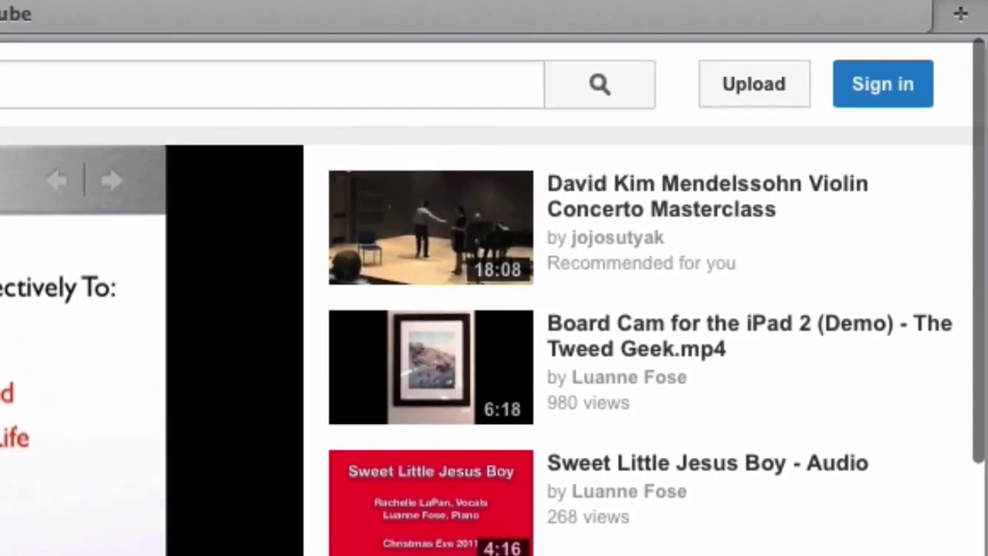
Step: Sign in to YouTube with the Google password and return to the video page
scroll(494, 309, down, 3)
scroll(494, 309, up, 3)
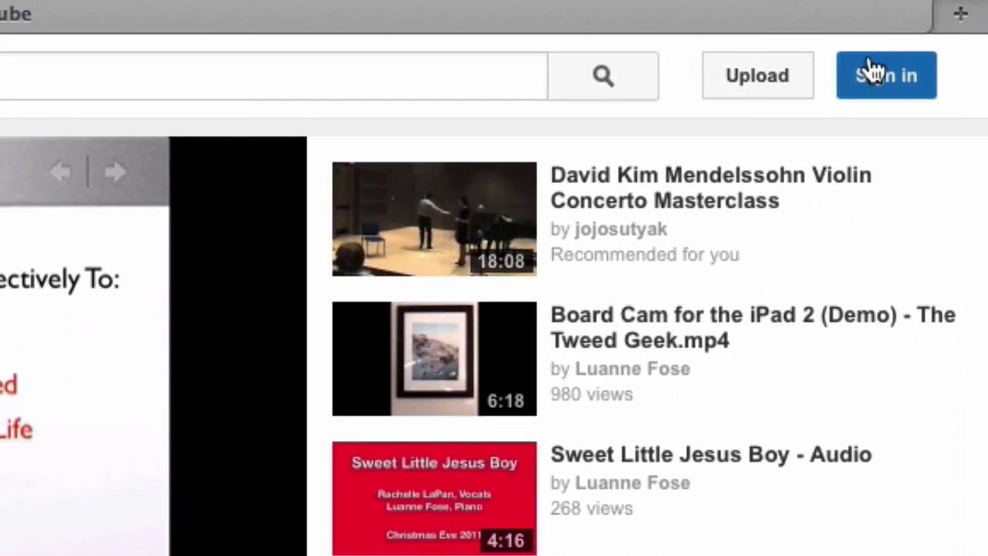
click(874, 80)
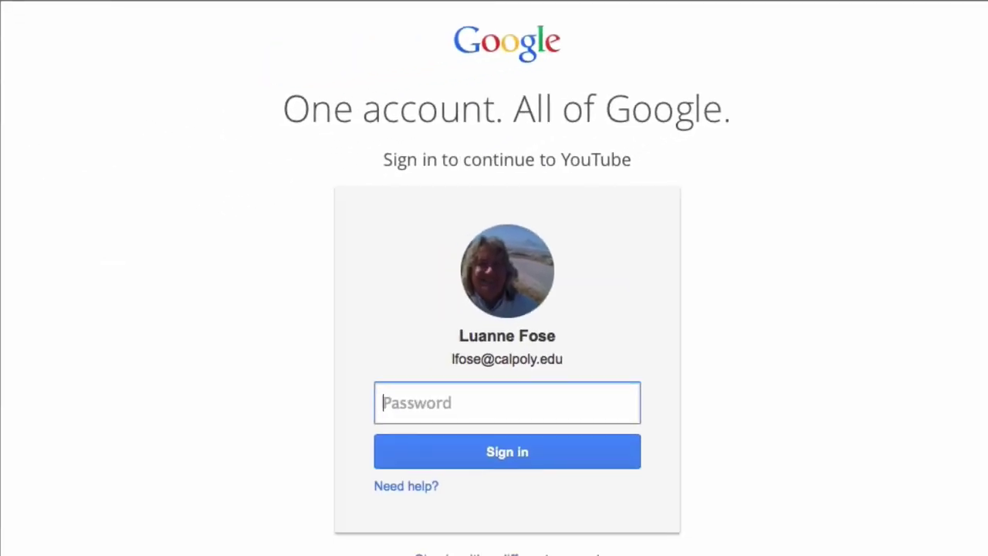
text(•••)
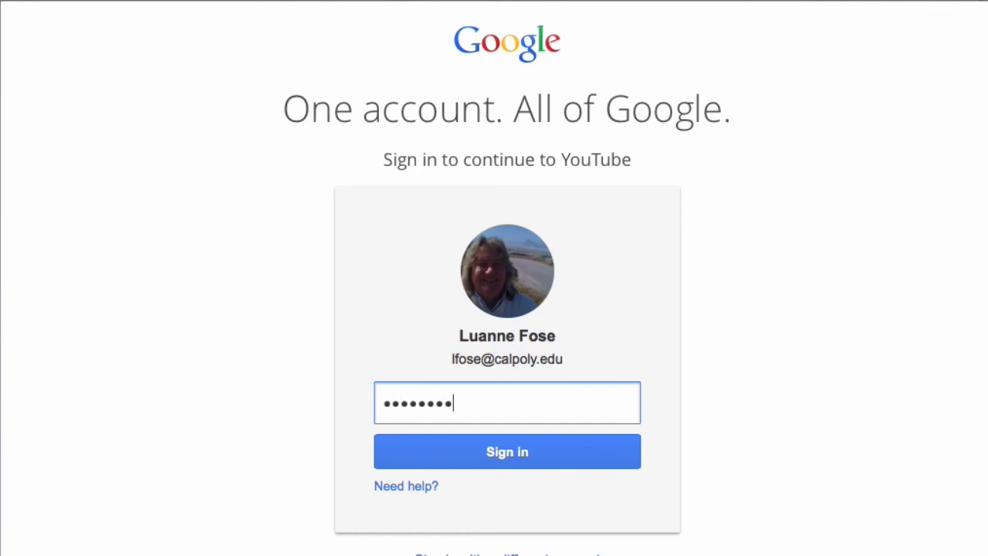
click(516, 449)
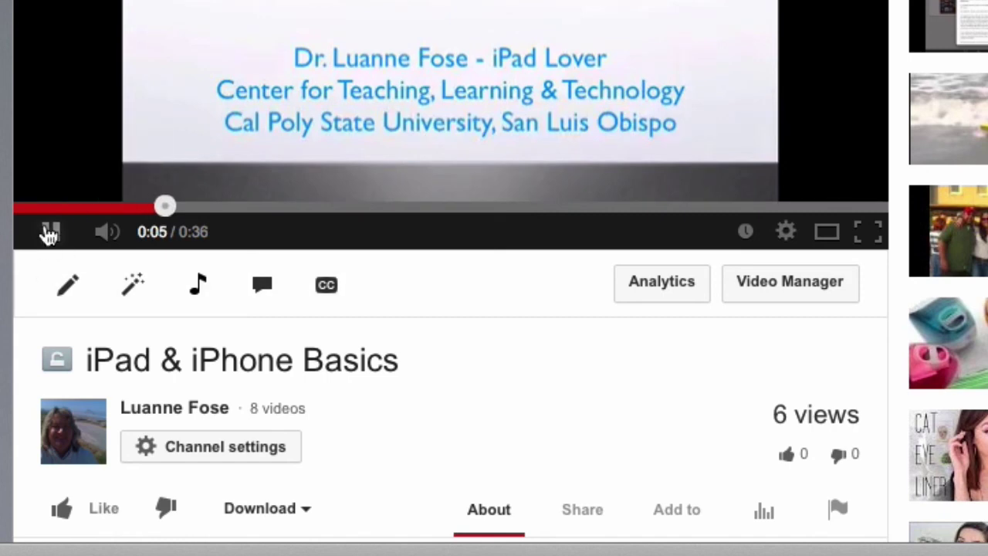
Step: Pause the video and retitle the 00:22 description entry as 'Summary'
click(49, 232)
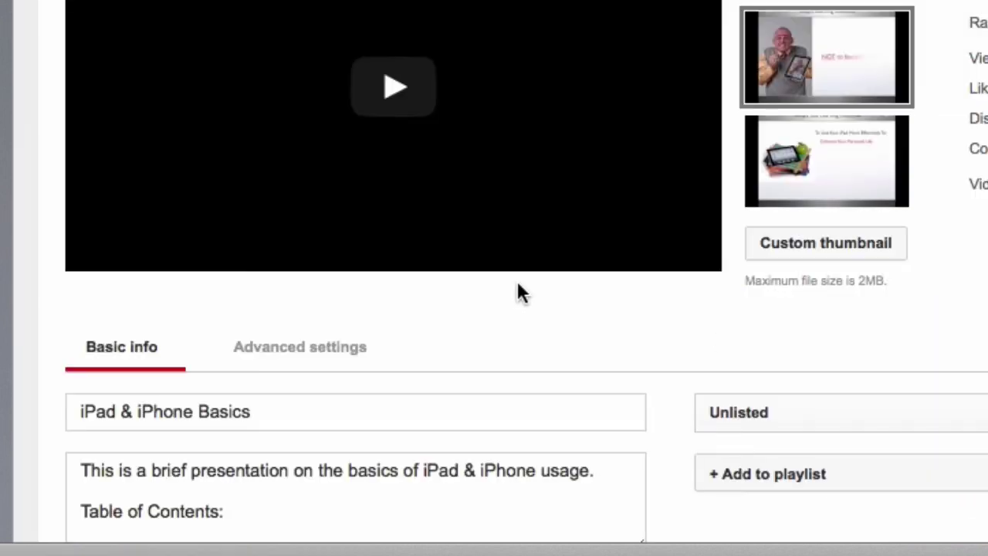
scroll(487, 347, down, 3)
scroll(487, 337, down, 3)
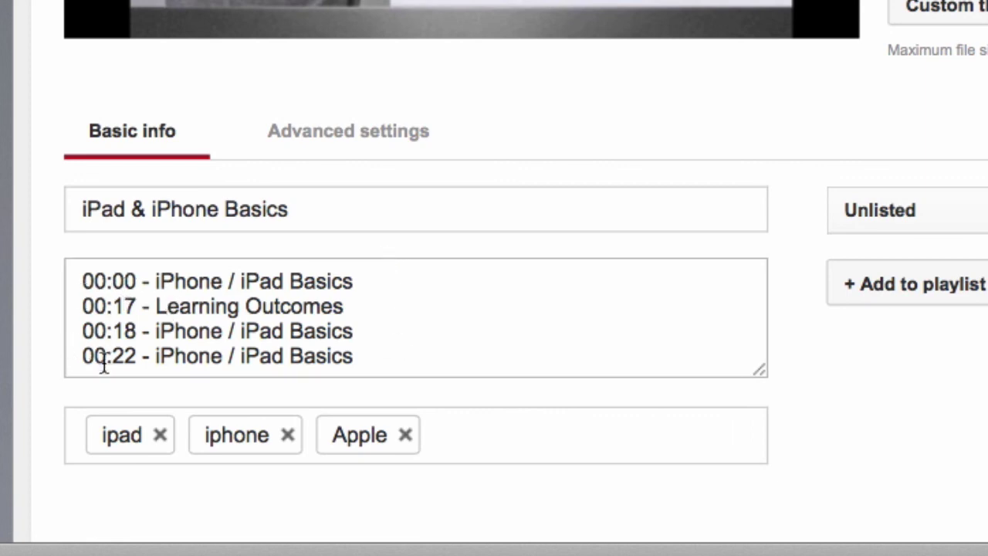
drag(156, 361, 375, 360)
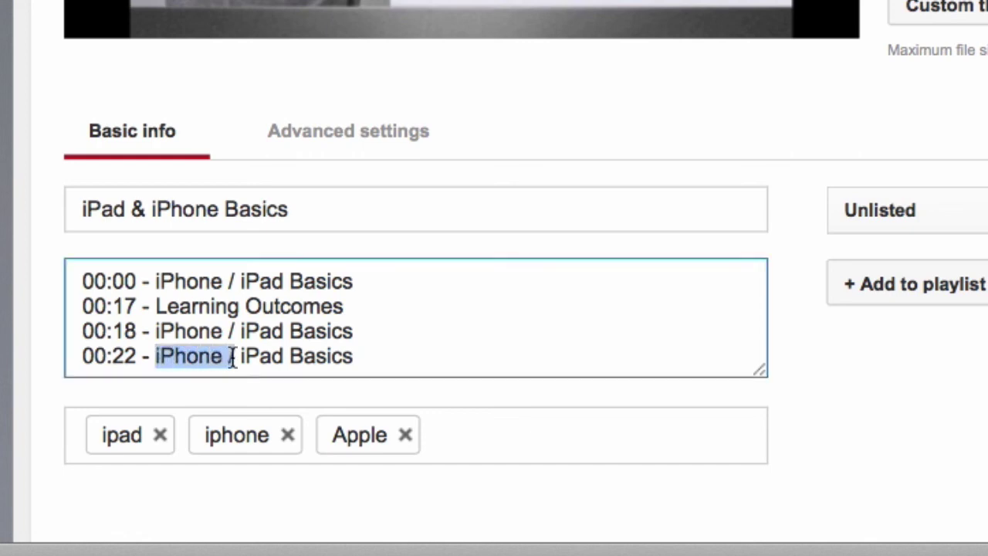
key(BackSpace)
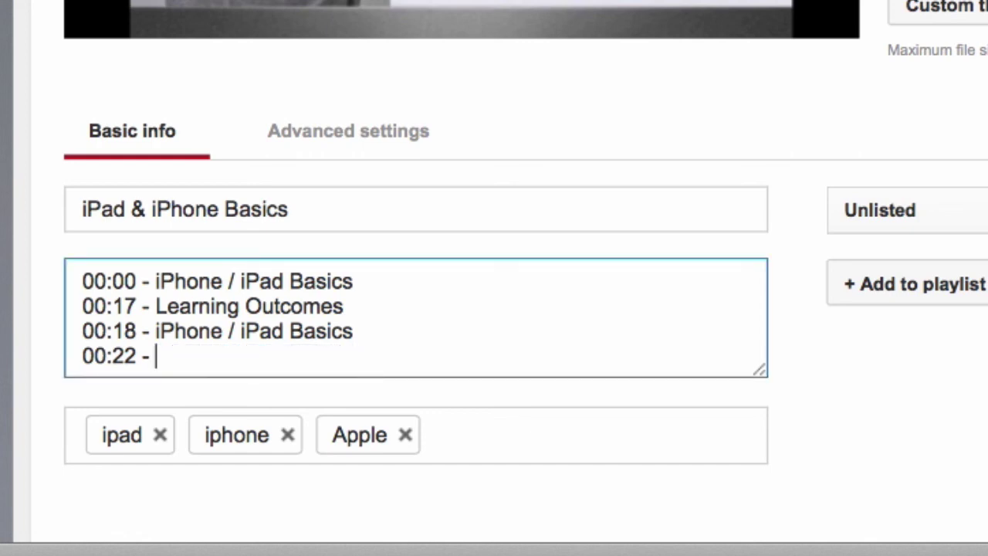
text(Summary)
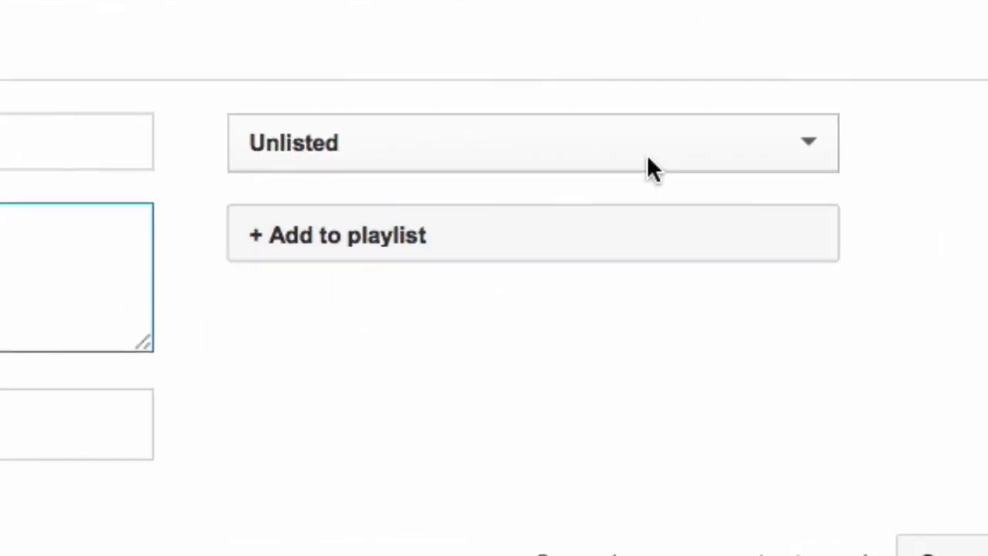
scroll(583, 320, down, 1)
scroll(583, 324, down, 4)
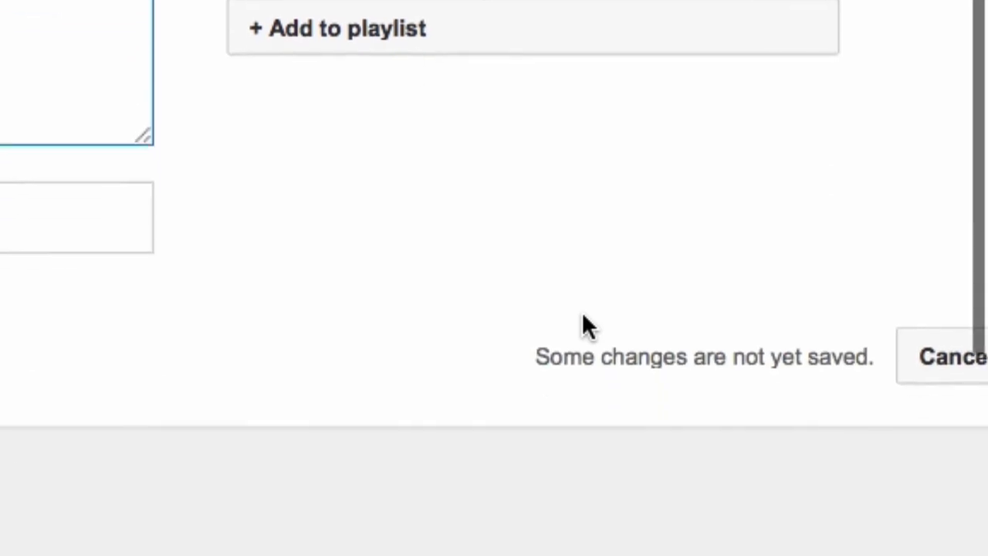
scroll(585, 325, right, 5)
scroll(584, 325, right, 2)
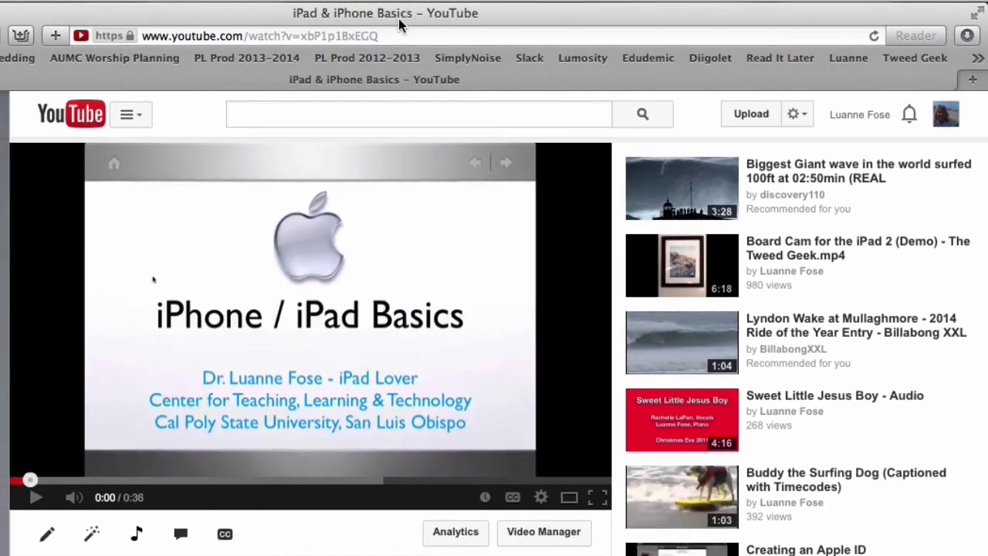
Step: Bookmark the iPad & iPhone Basics watch page and show the YouTube account menu
click(383, 35)
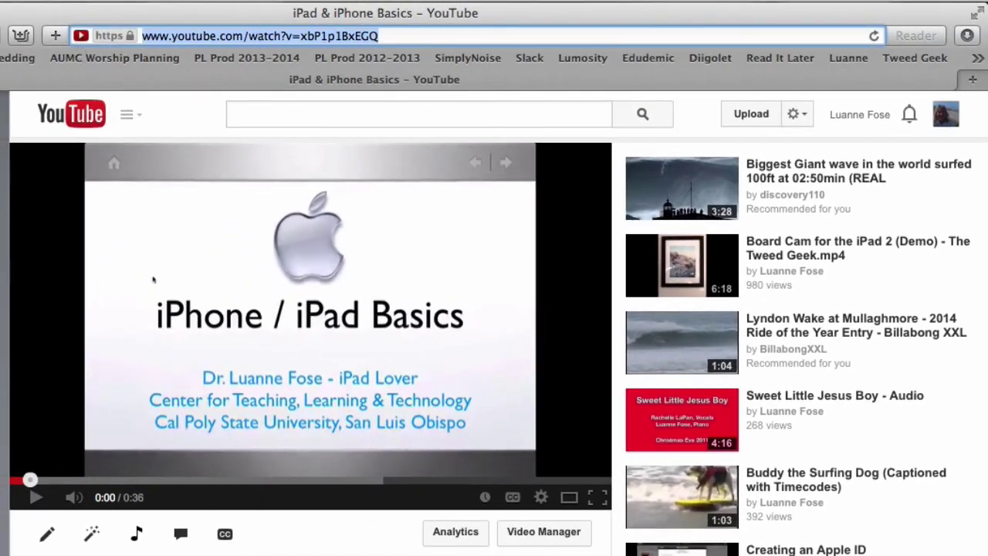
click(104, 2)
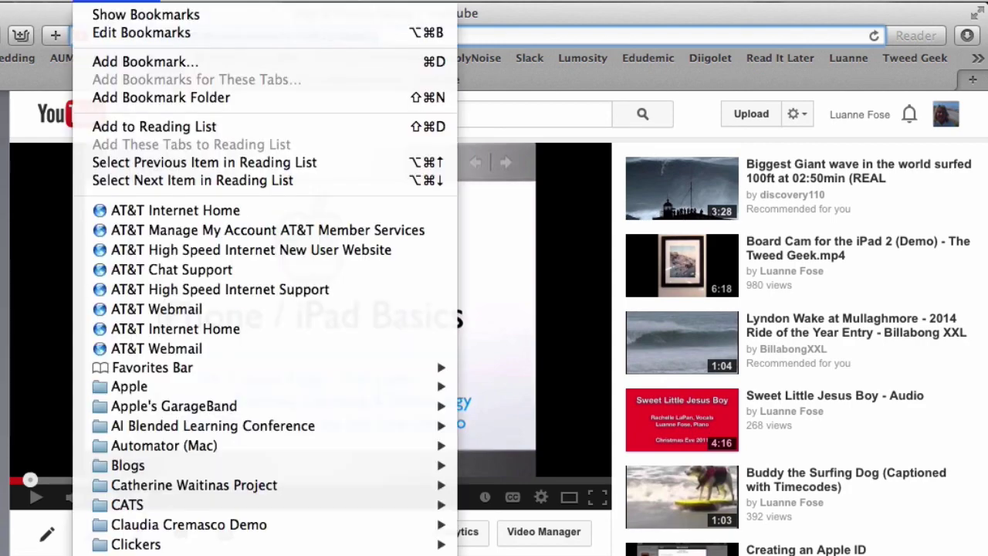
click(116, 62)
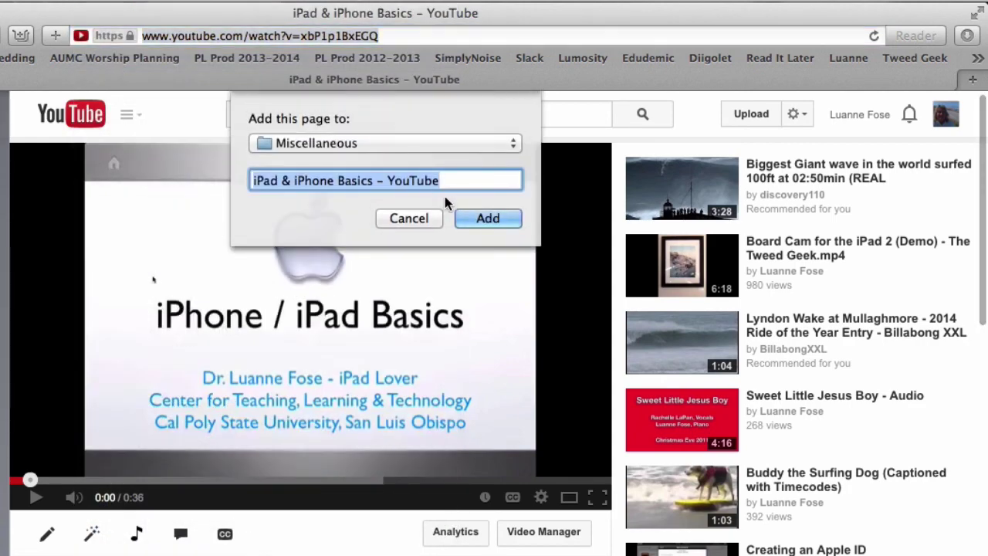
click(479, 217)
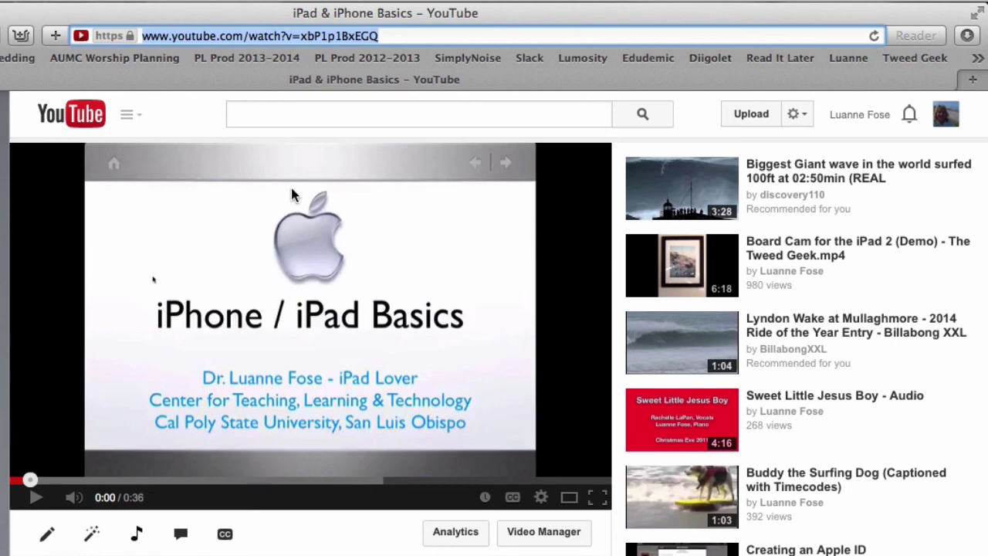
click(849, 116)
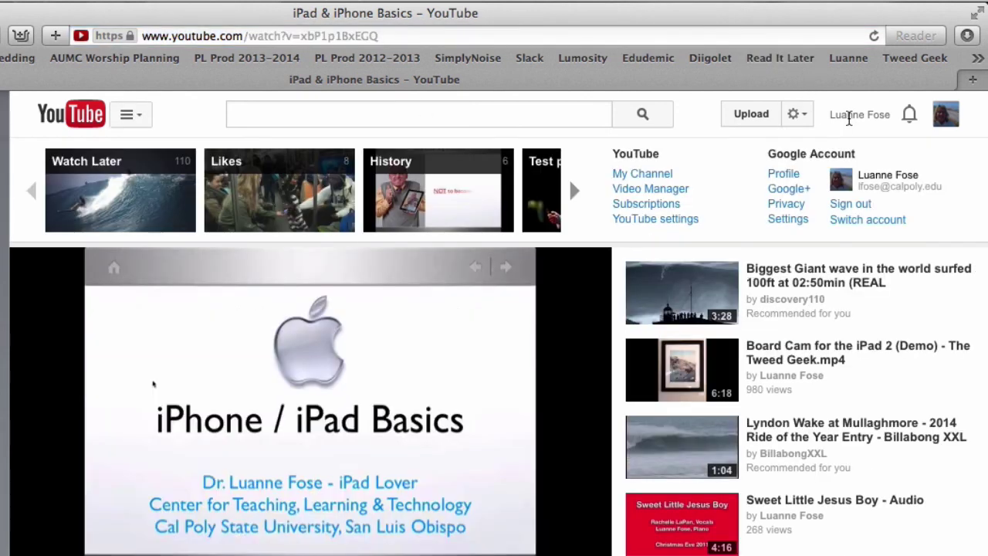
click(849, 206)
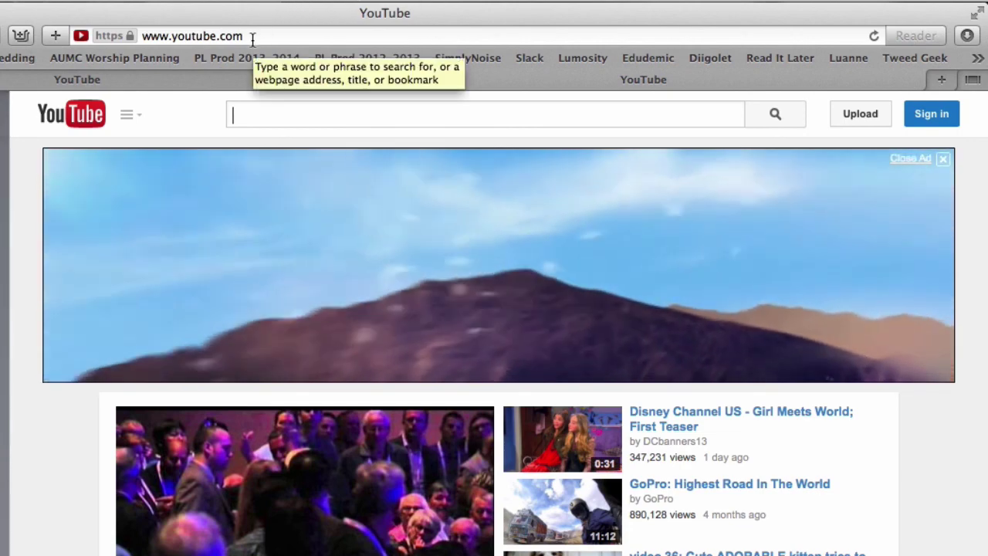
click(128, 35)
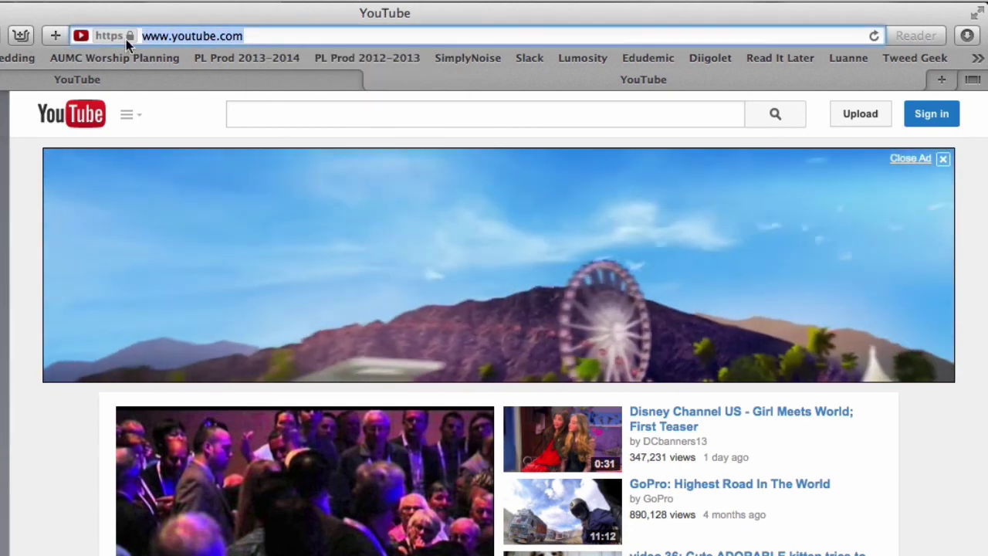
key(BackSpace)
text(https://www.youtube.com/watch?v=xbP1p1BxEGQ)
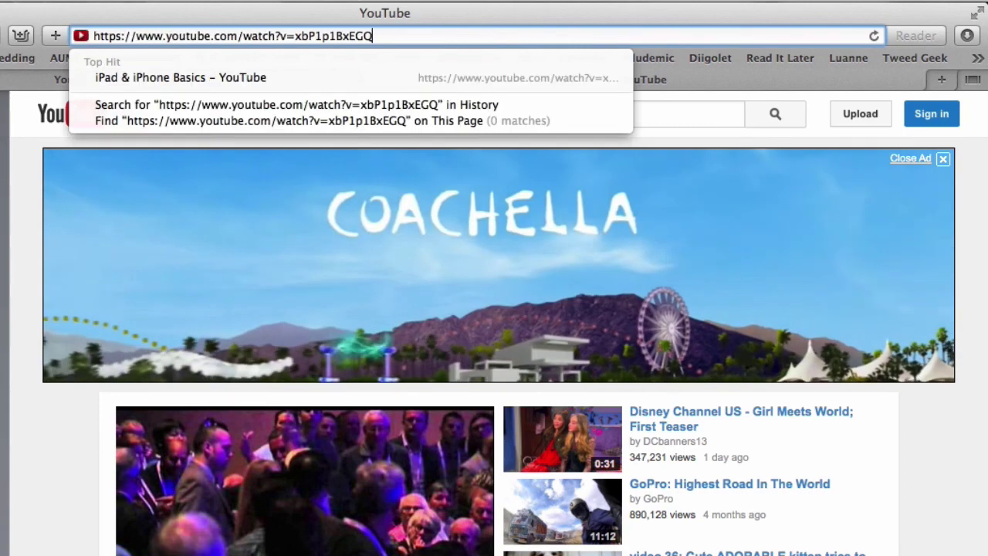
key(Return)
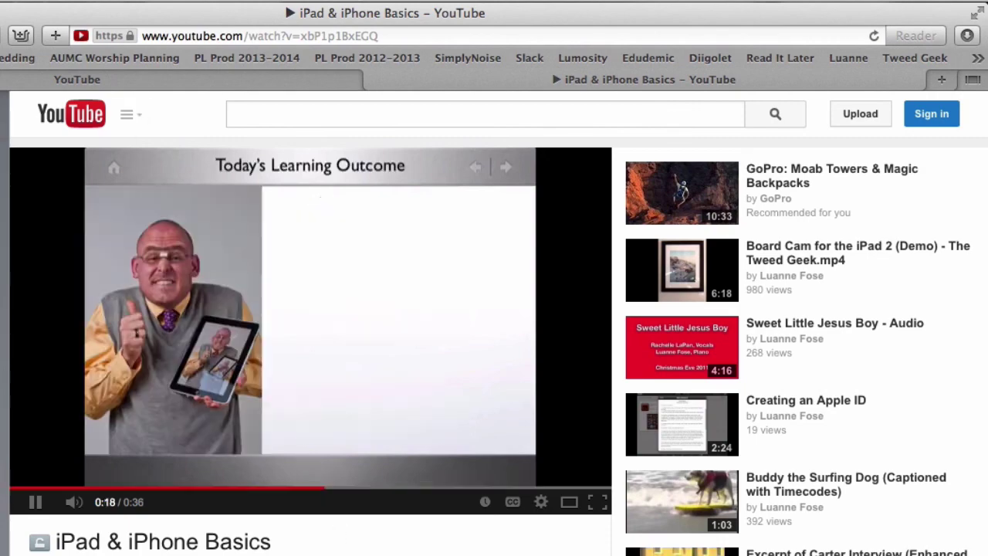
Step: Pause playback and test the description's 00:17 Learning Outcomes chapter link
click(35, 502)
scroll(309, 386, down, 3)
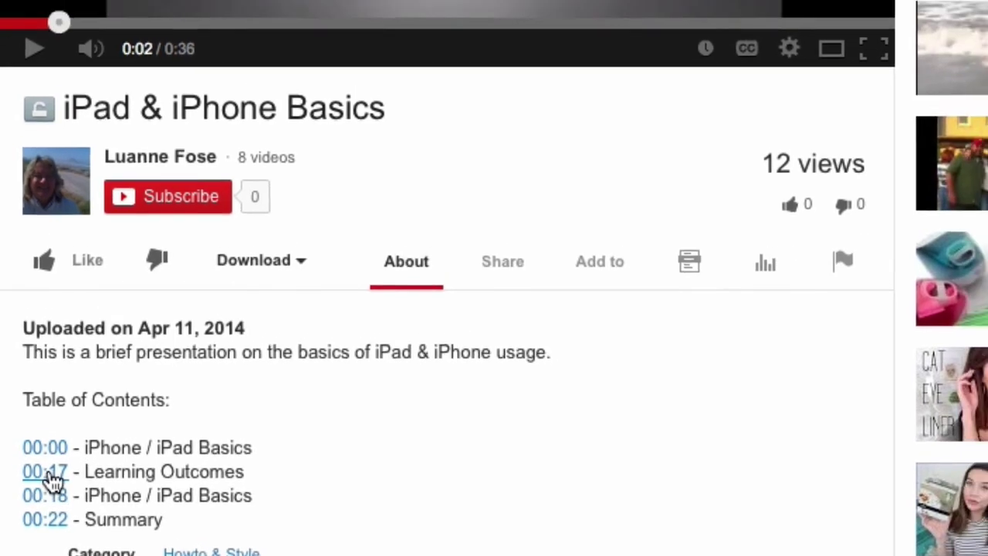
click(48, 459)
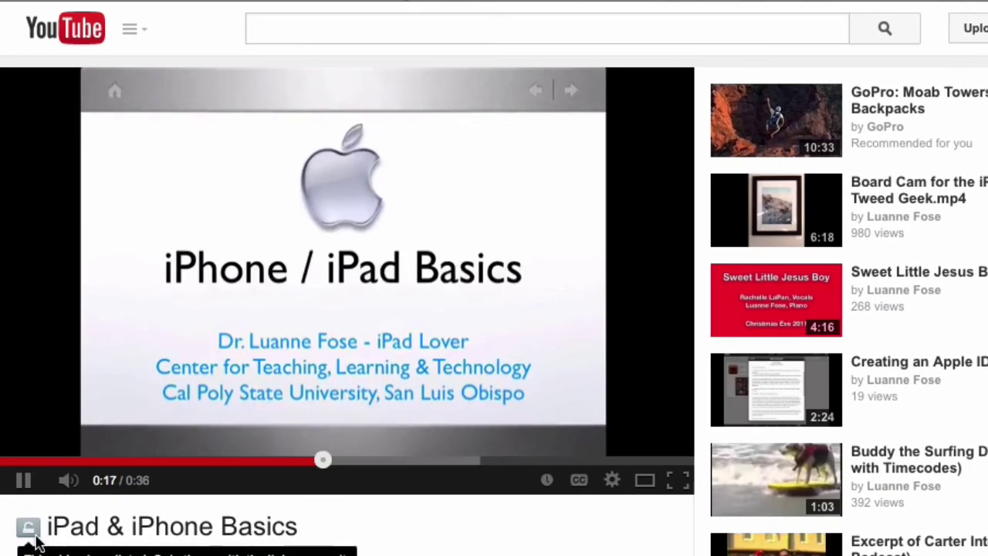